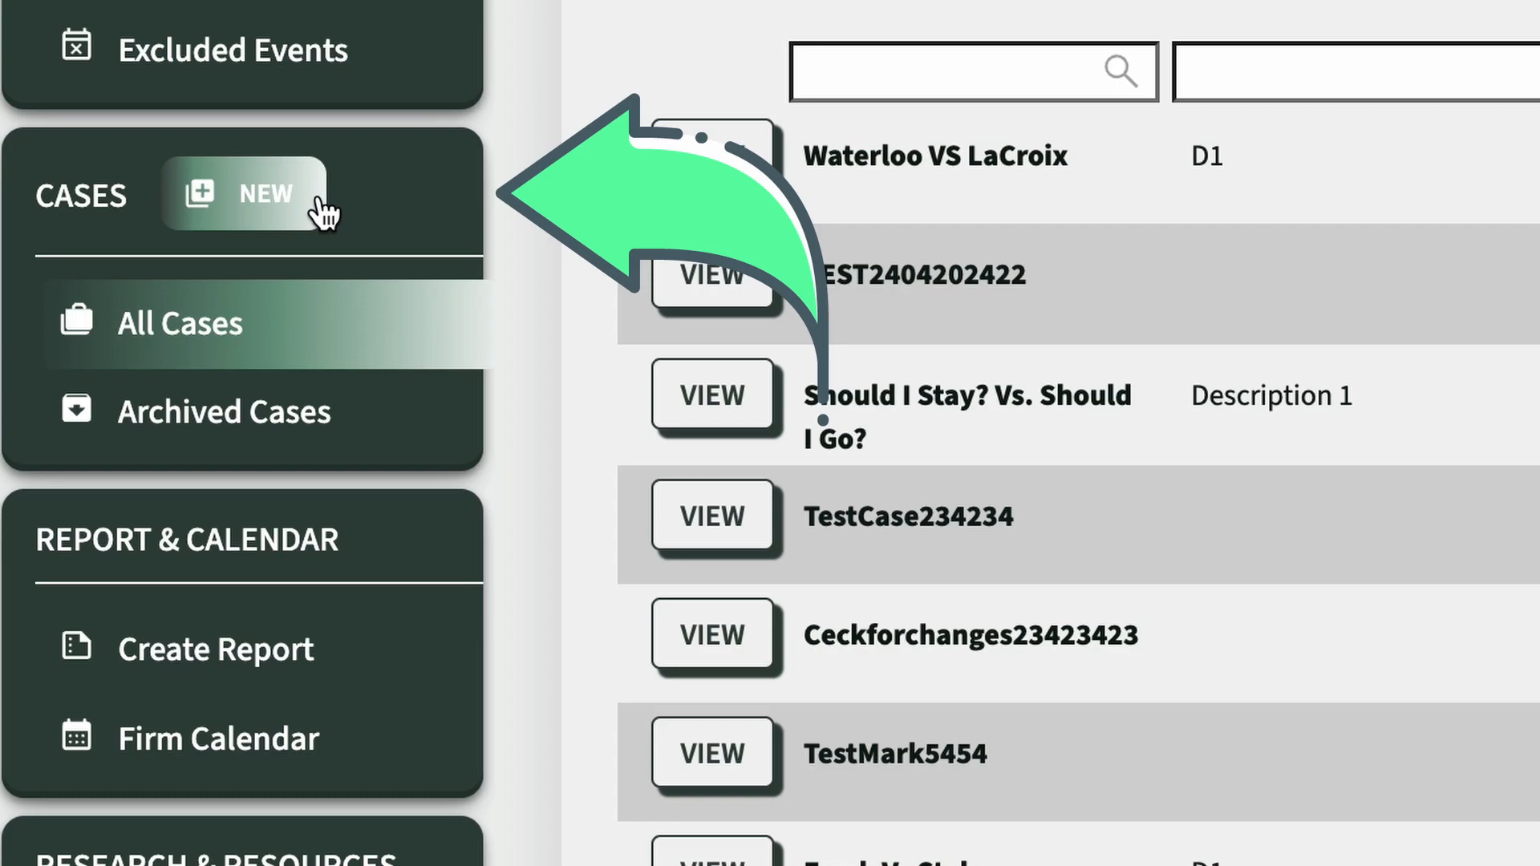
# Step: Start a new case named after the two parties, with jurisdiction California Superior Court Los Angeles and the primary and read-only calendars assigned
pyautogui.click(320, 210)
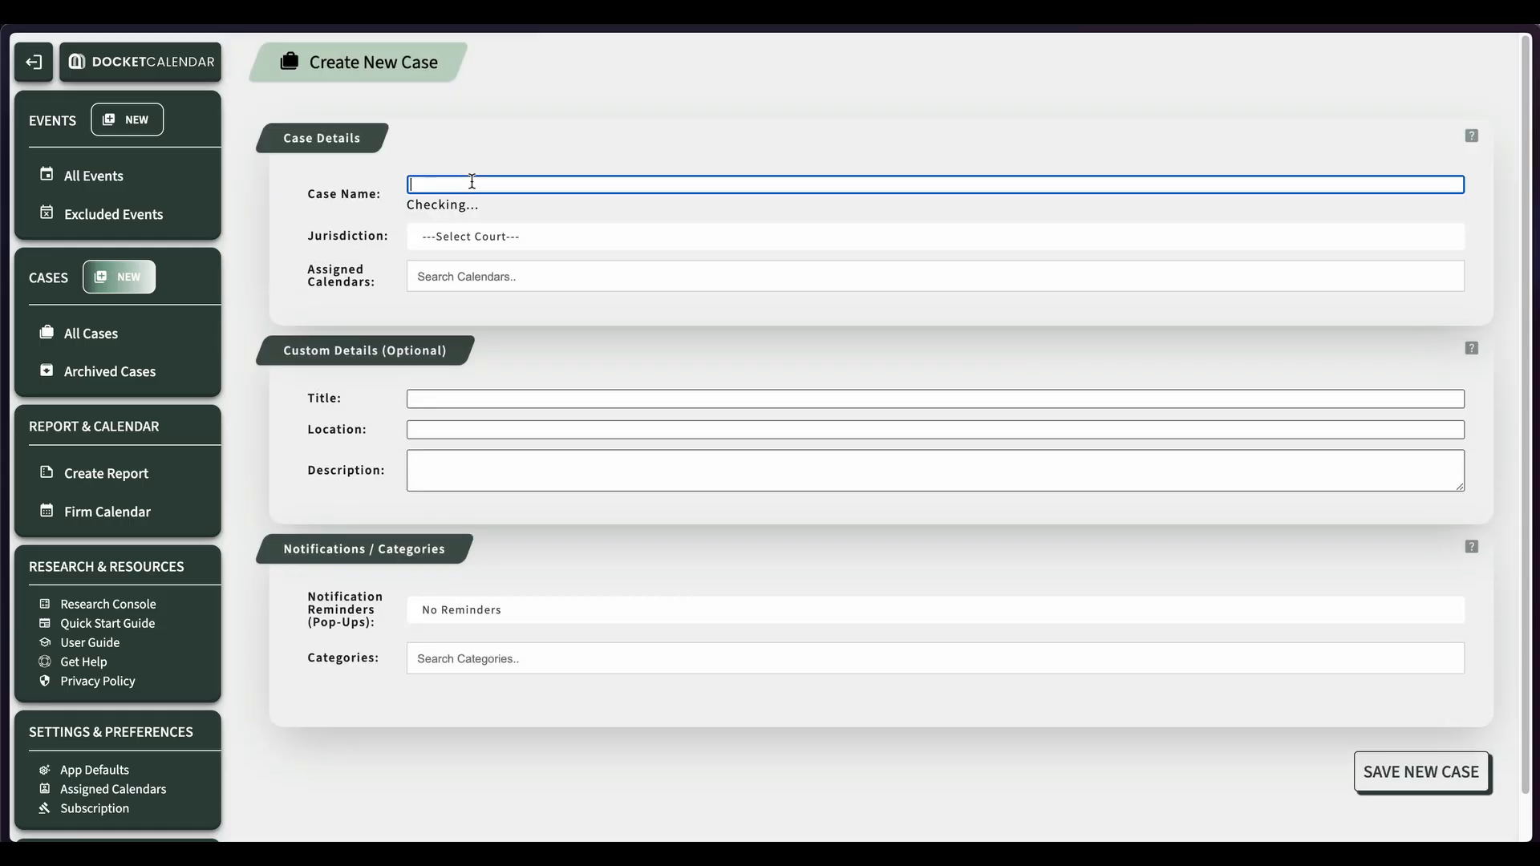
pyautogui.write('Smith V. Jones')
pyautogui.click(525, 237)
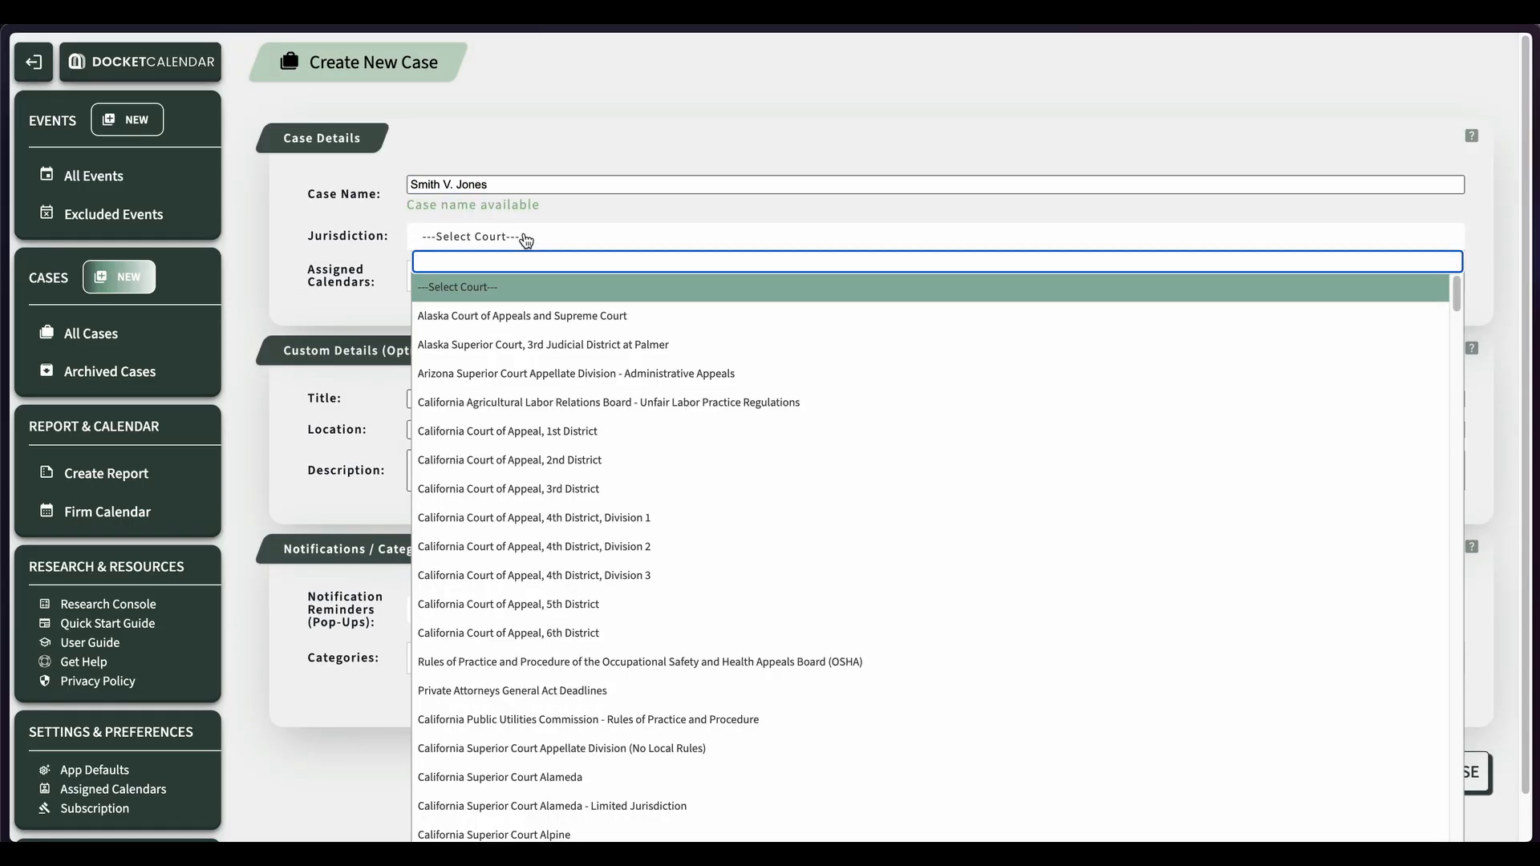
pyautogui.scroll(-10, 569, 467)
pyautogui.click(591, 545)
pyautogui.click(498, 283)
pyautogui.press('Tab')
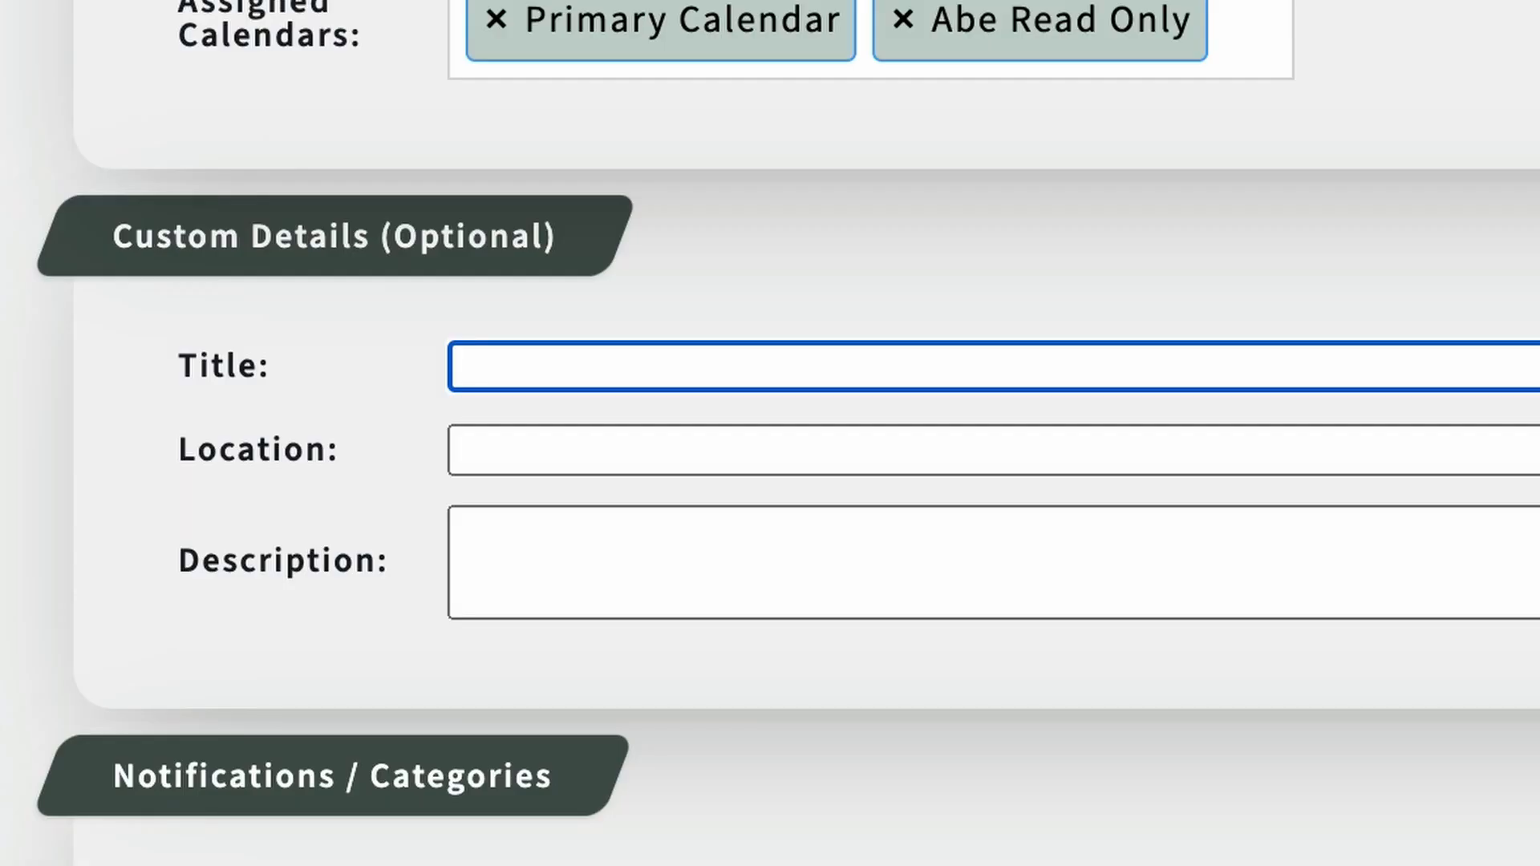
# Step: Enter the attorney's name as the custom title and the reference number as the description, and save the new case
pyautogui.write('DA Bruce')
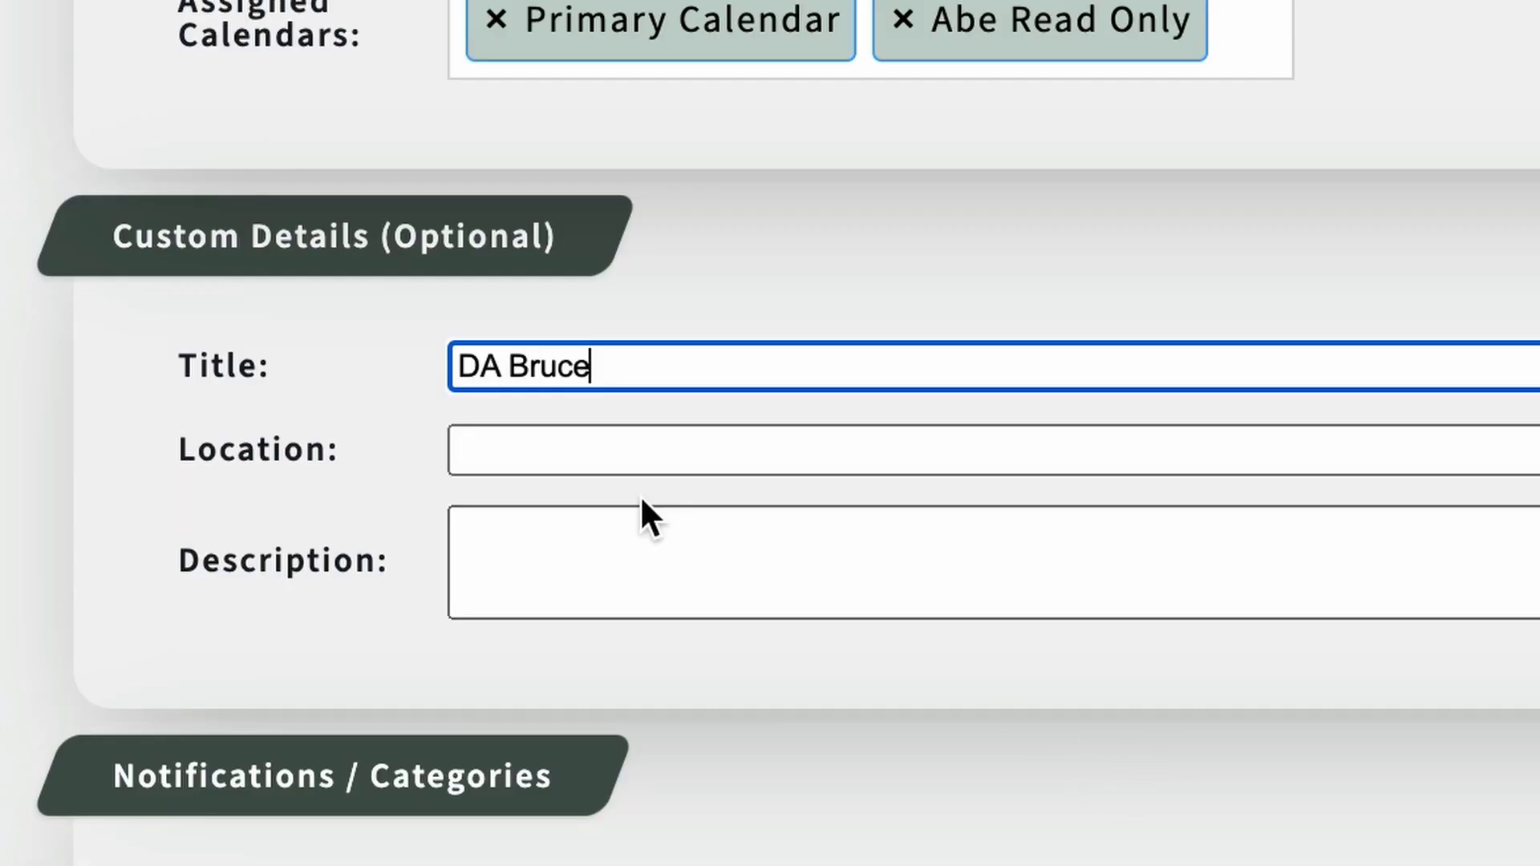
pyautogui.click(536, 549)
pyautogui.write('#4445')
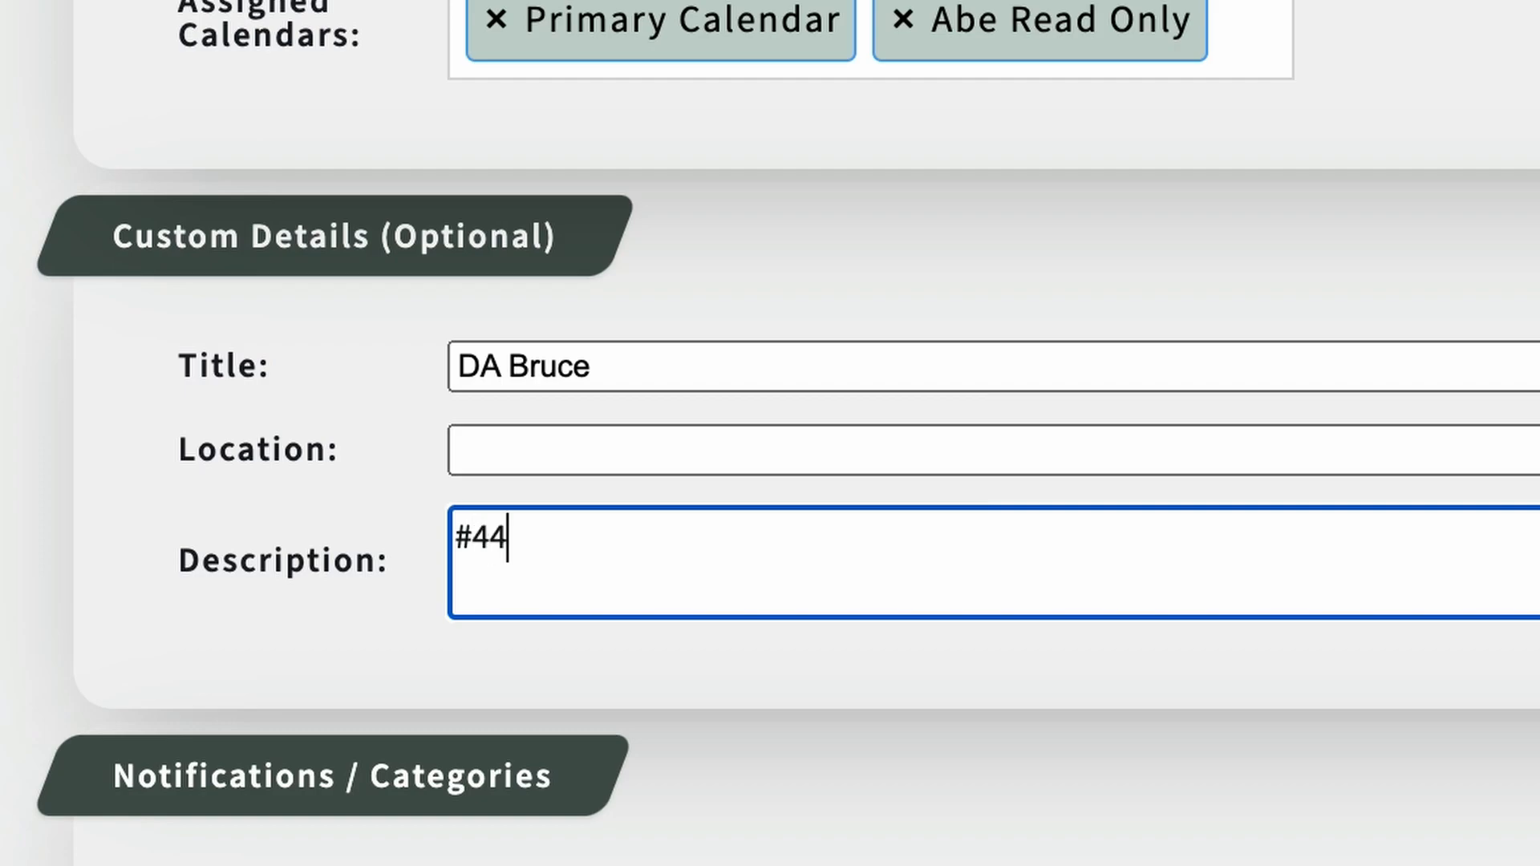
pyautogui.write('556')
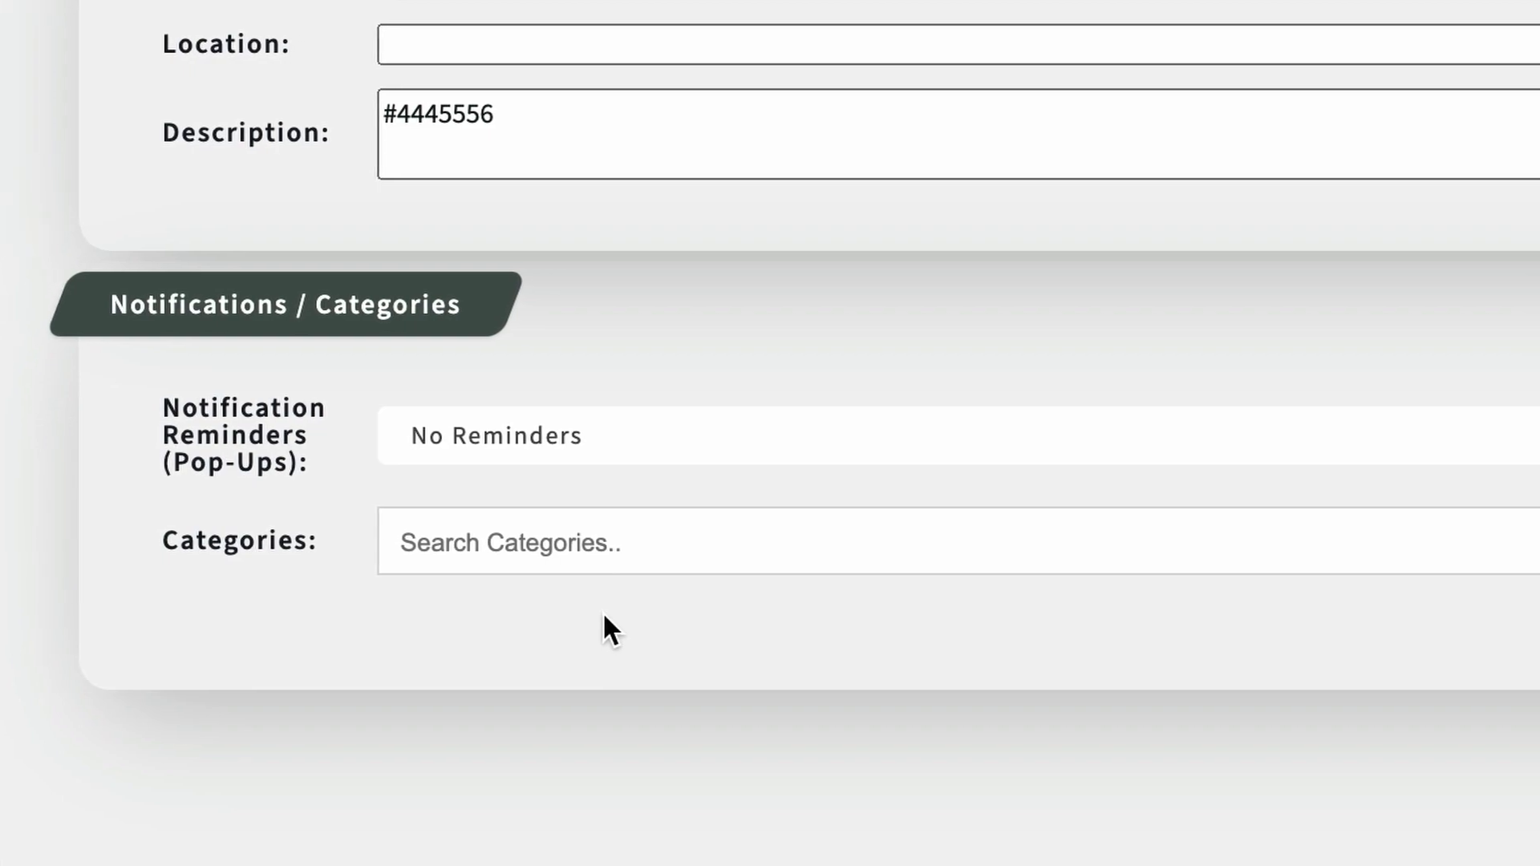
pyautogui.click(607, 469)
pyautogui.click(598, 551)
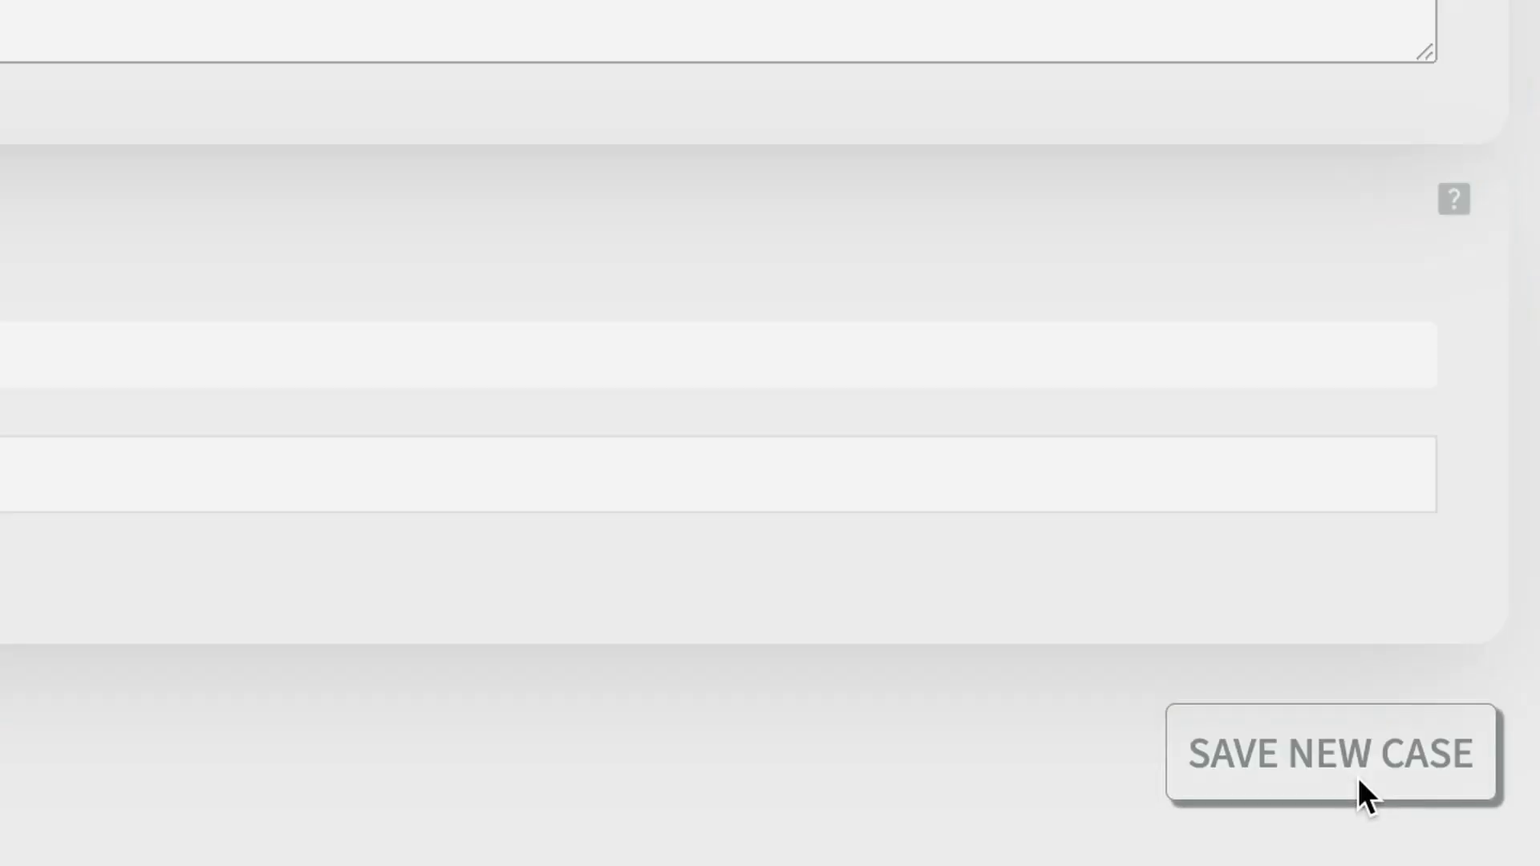
pyautogui.click(1438, 793)
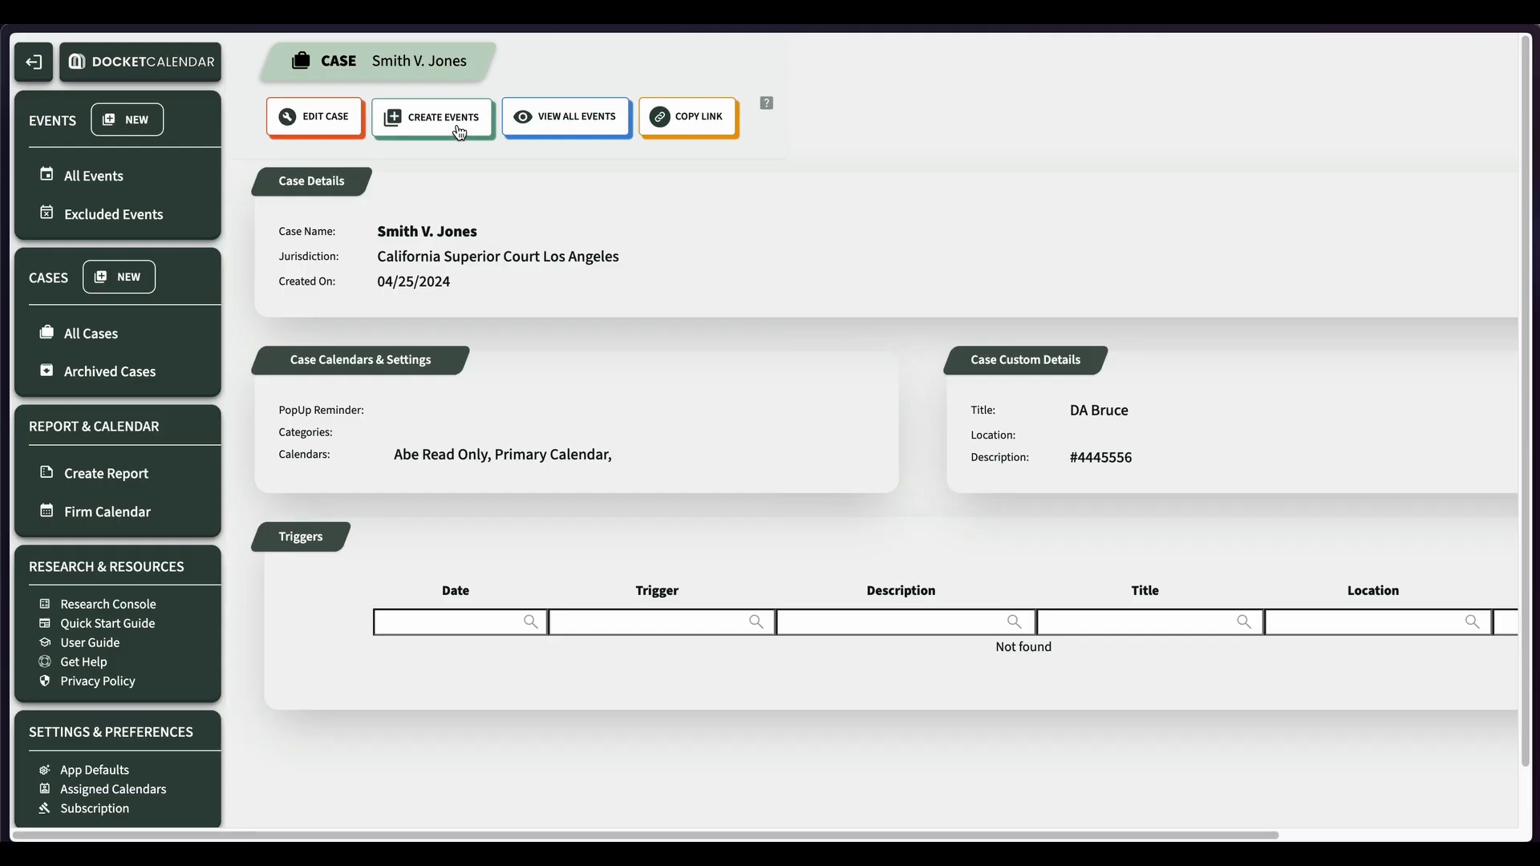
# Step: Start creating events for the case, using "Deposition, Date of" as the trigger
pyautogui.click(945, 293)
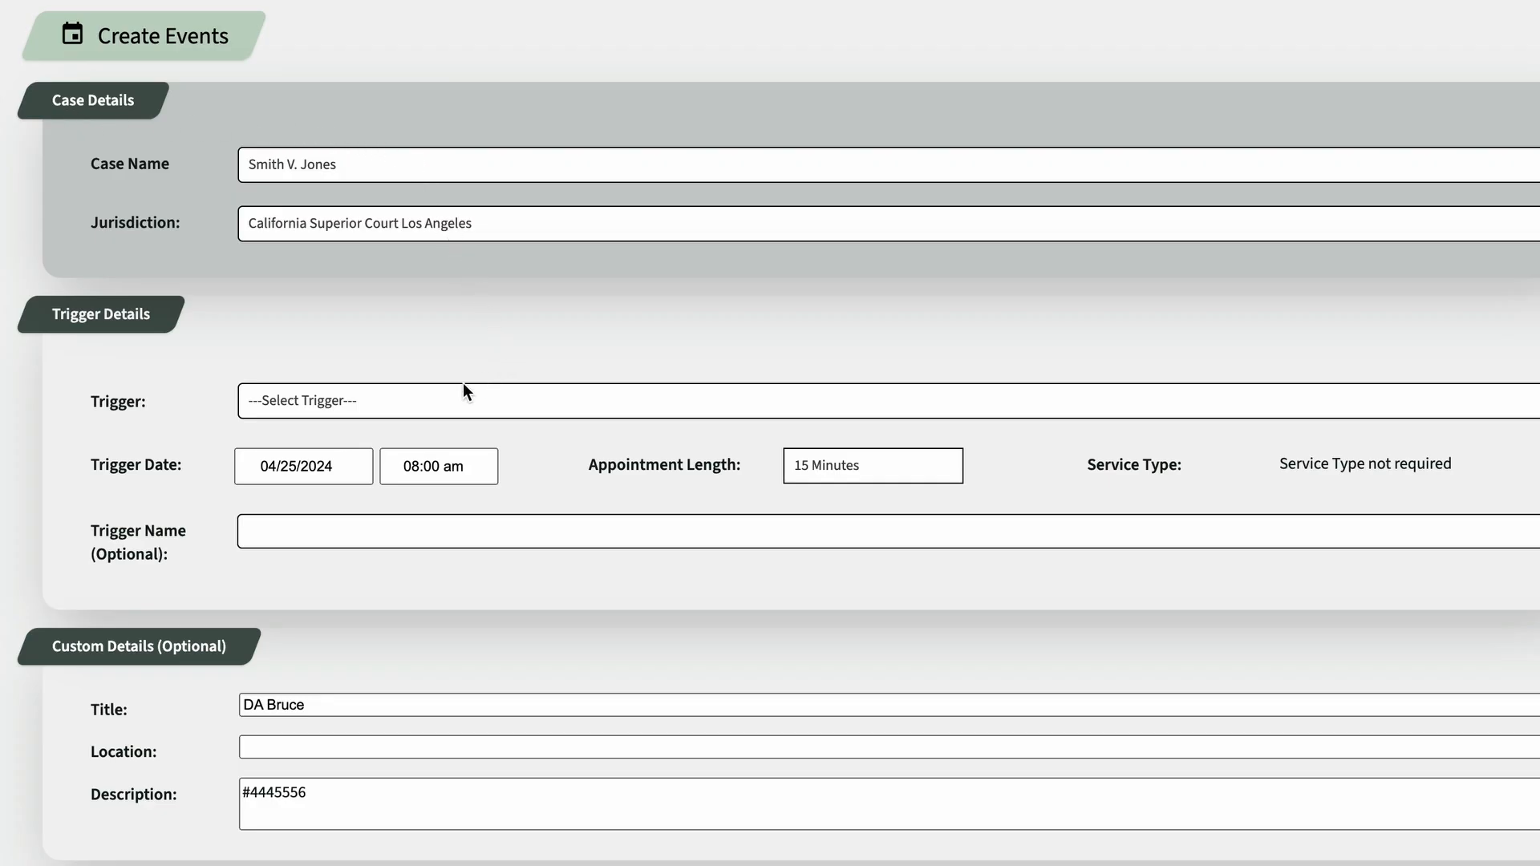
pyautogui.click(424, 410)
pyautogui.write('deposition')
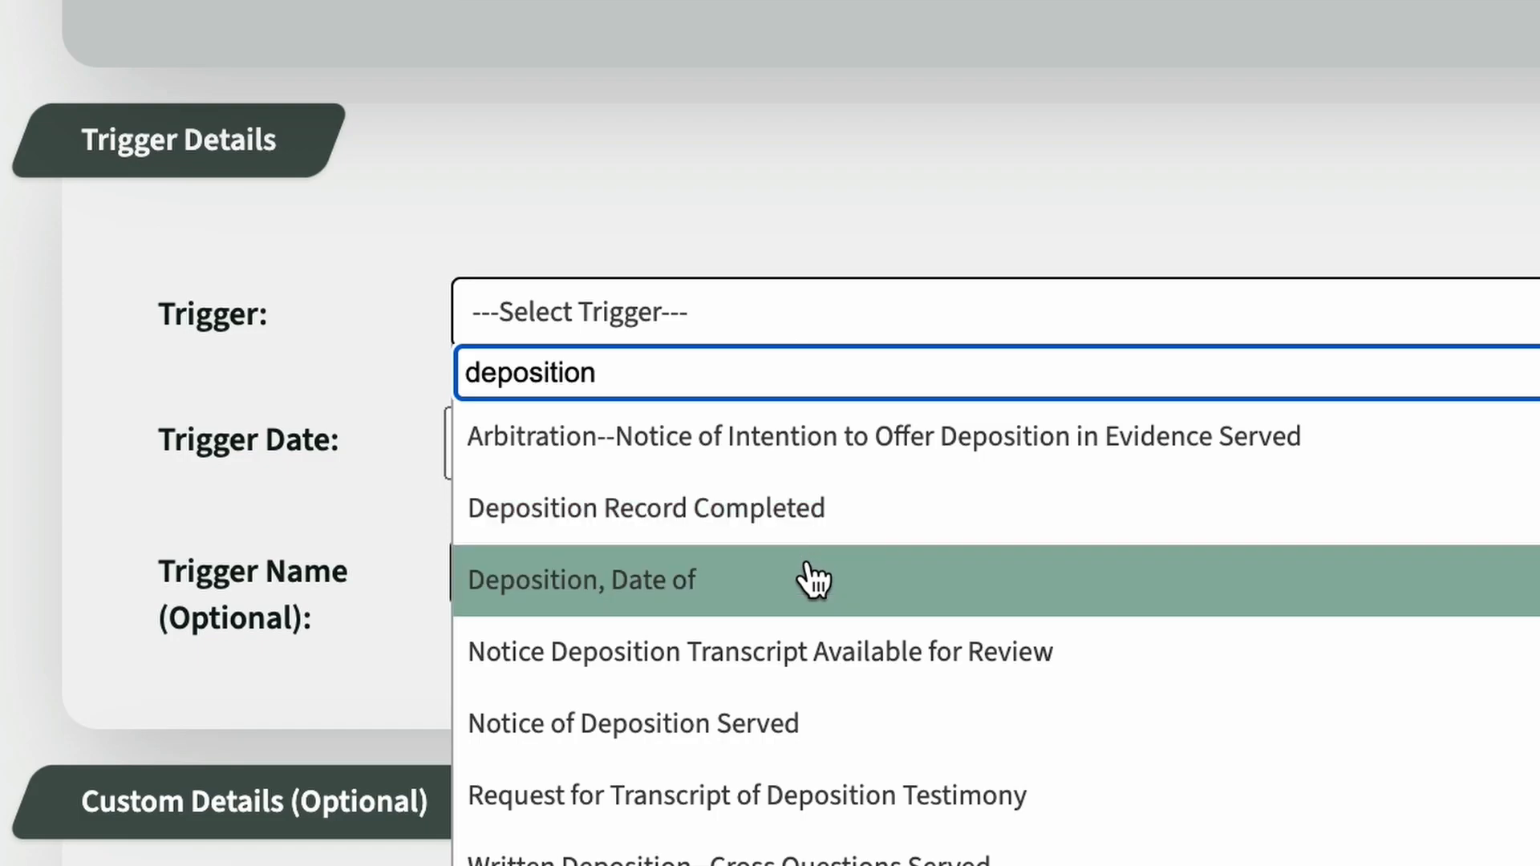
pyautogui.click(814, 579)
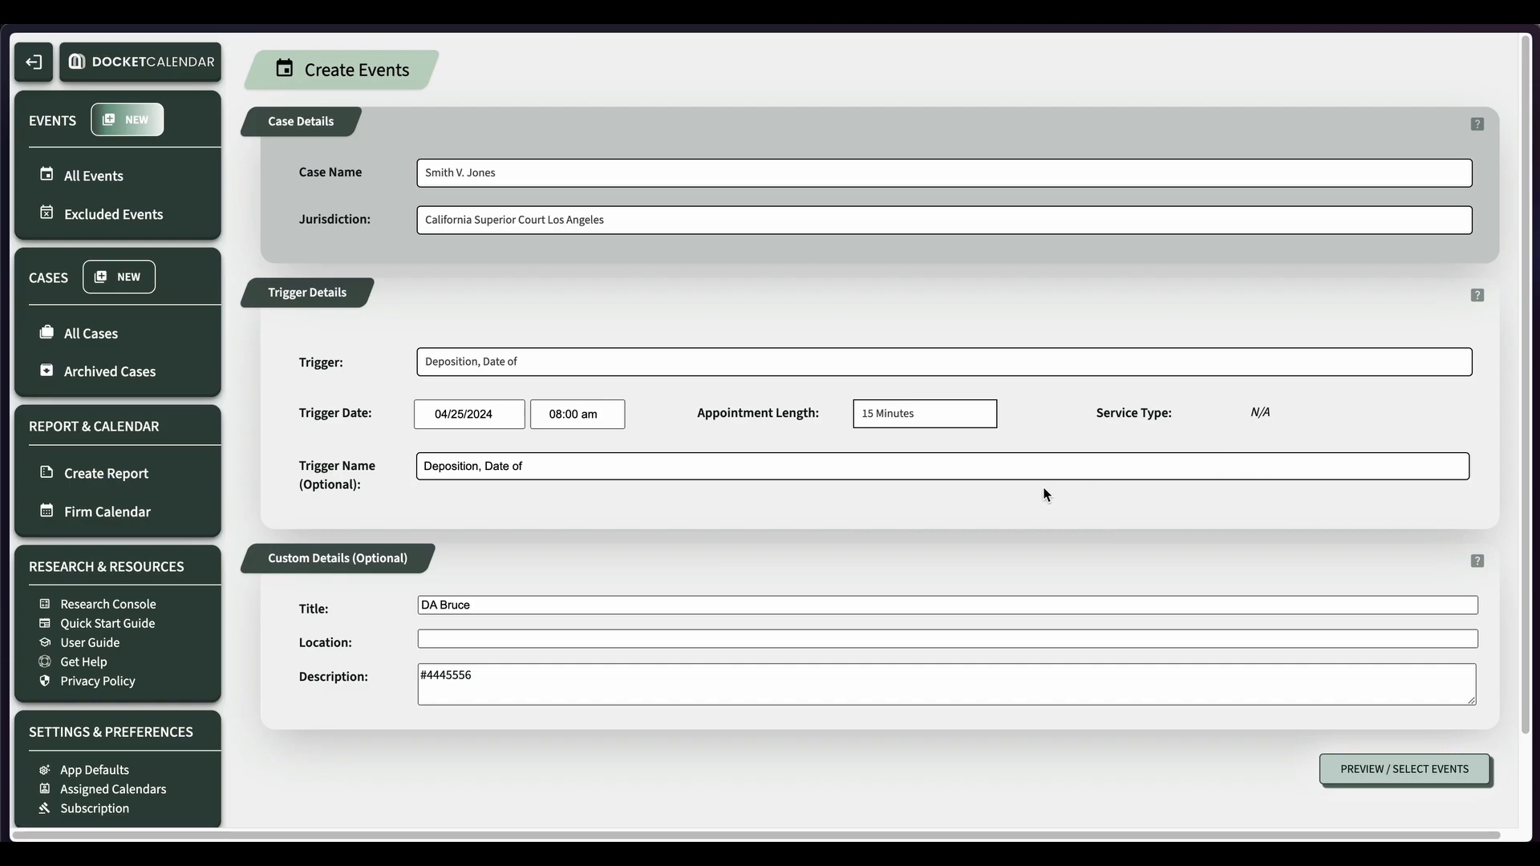
# Step: Change the optional trigger name to "Deposition of" followed by the deponent's name
pyautogui.moveTo(531, 466); pyautogui.dragTo(423, 467)
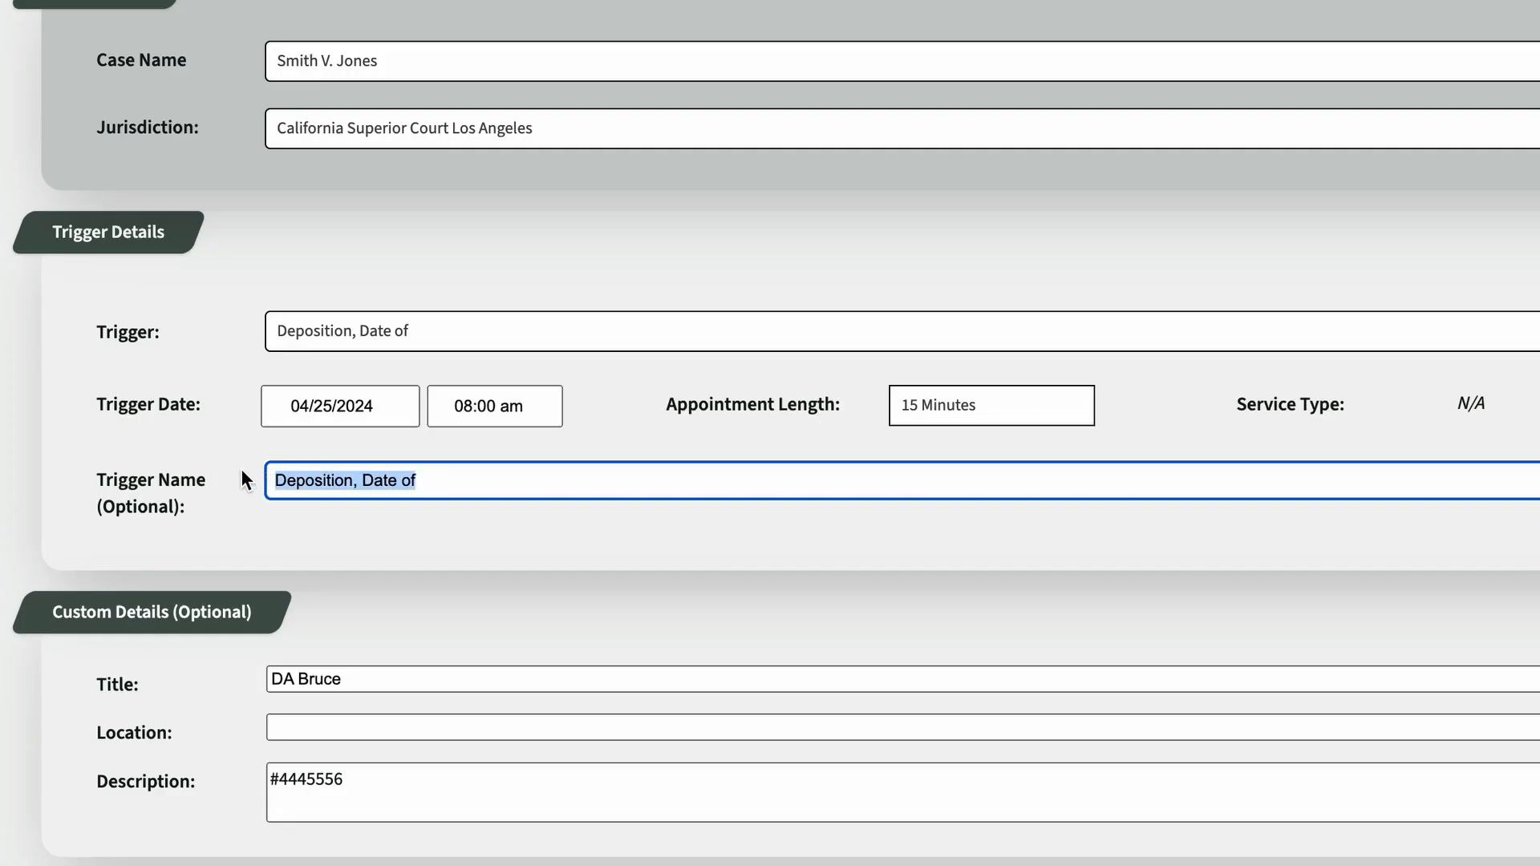
pyautogui.write('Deposition of Mr. Smith')
pyautogui.press('BackSpace')
pyautogui.press('BackSpace')
pyautogui.write('th')
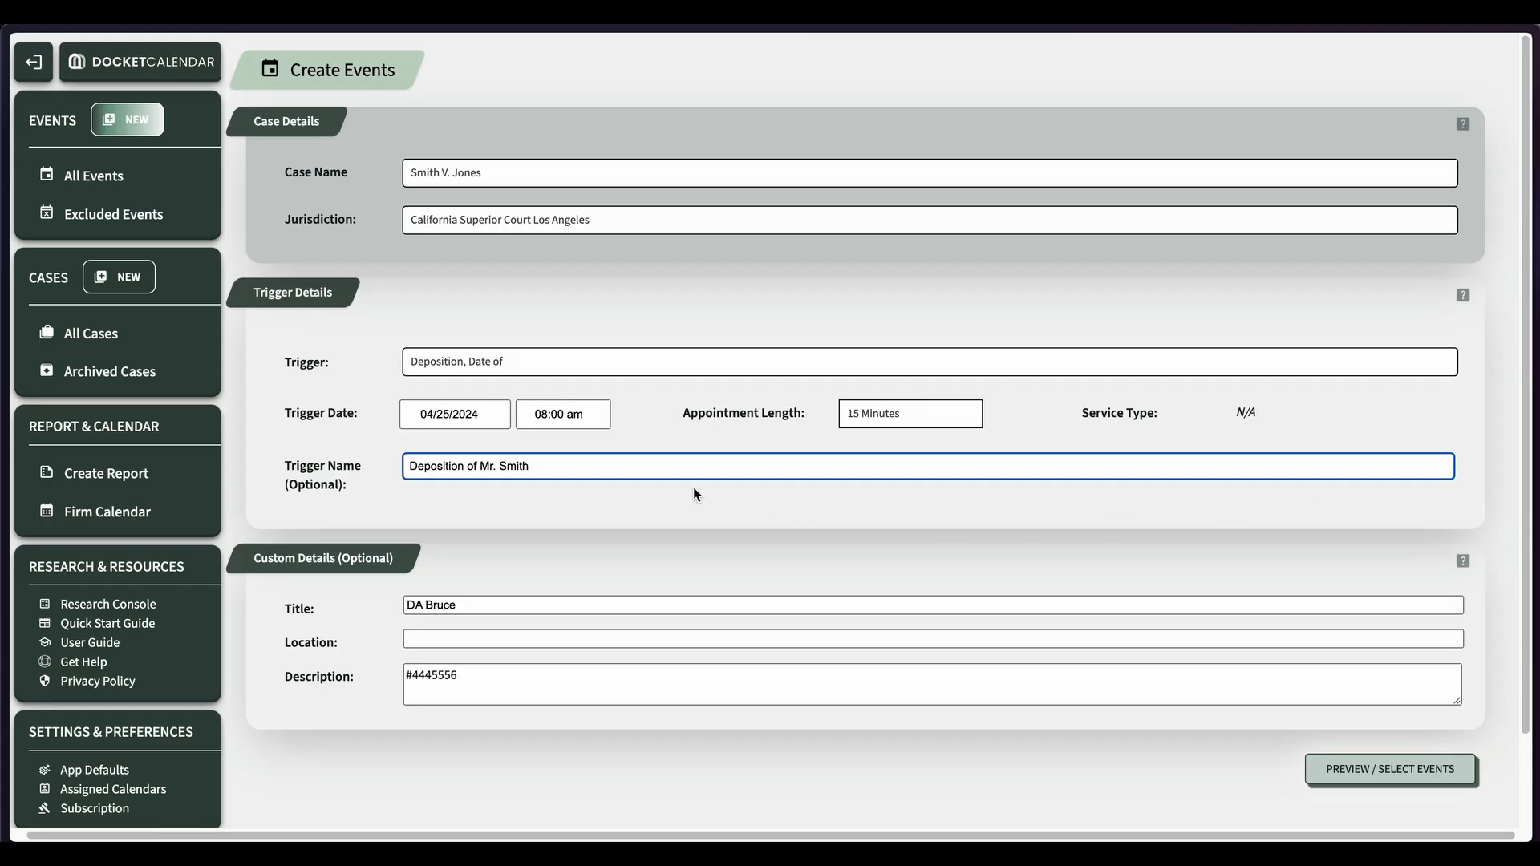
# Step: Set the deposition's trigger date to 06/07/2024
pyautogui.click(449, 411)
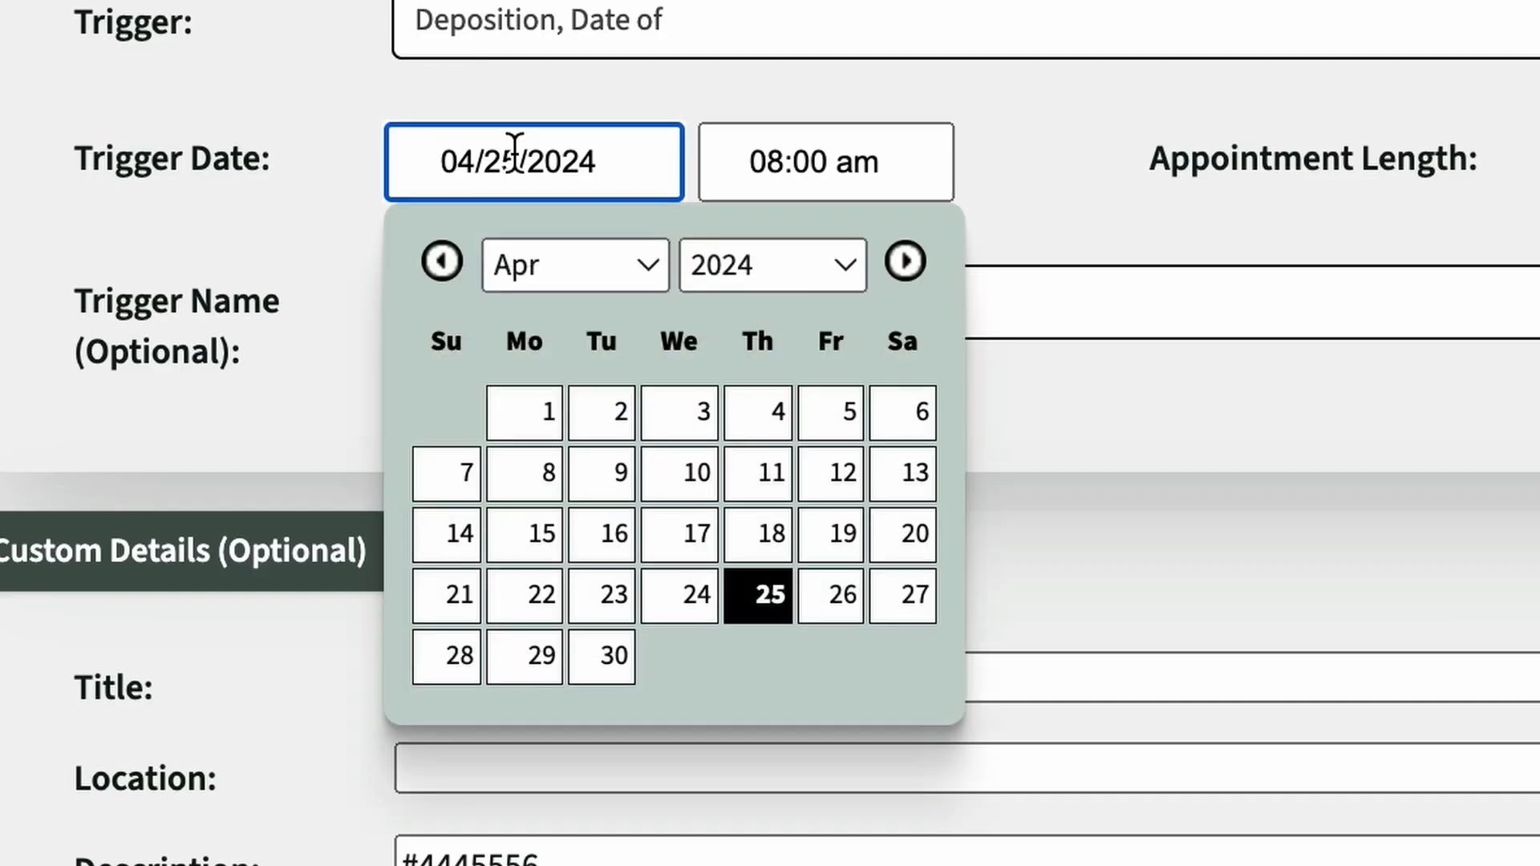
pyautogui.click(903, 260)
pyautogui.click(900, 260)
pyautogui.click(831, 477)
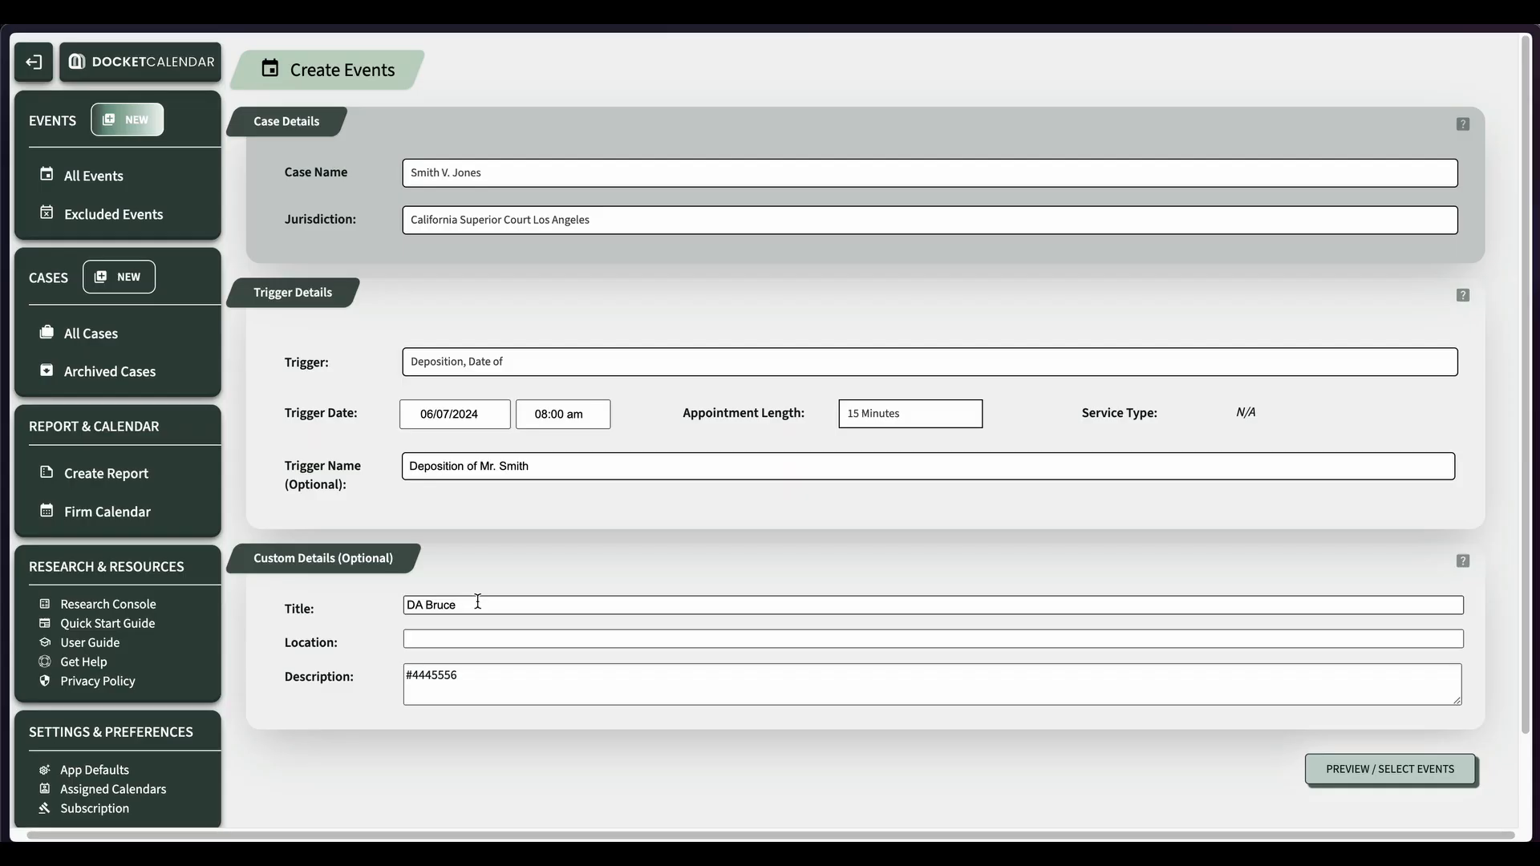
# Step: Replace the custom title with the deponent's surname followed by "Depo", and preview the resulting events
pyautogui.moveTo(453, 476); pyautogui.dragTo(108, 465)
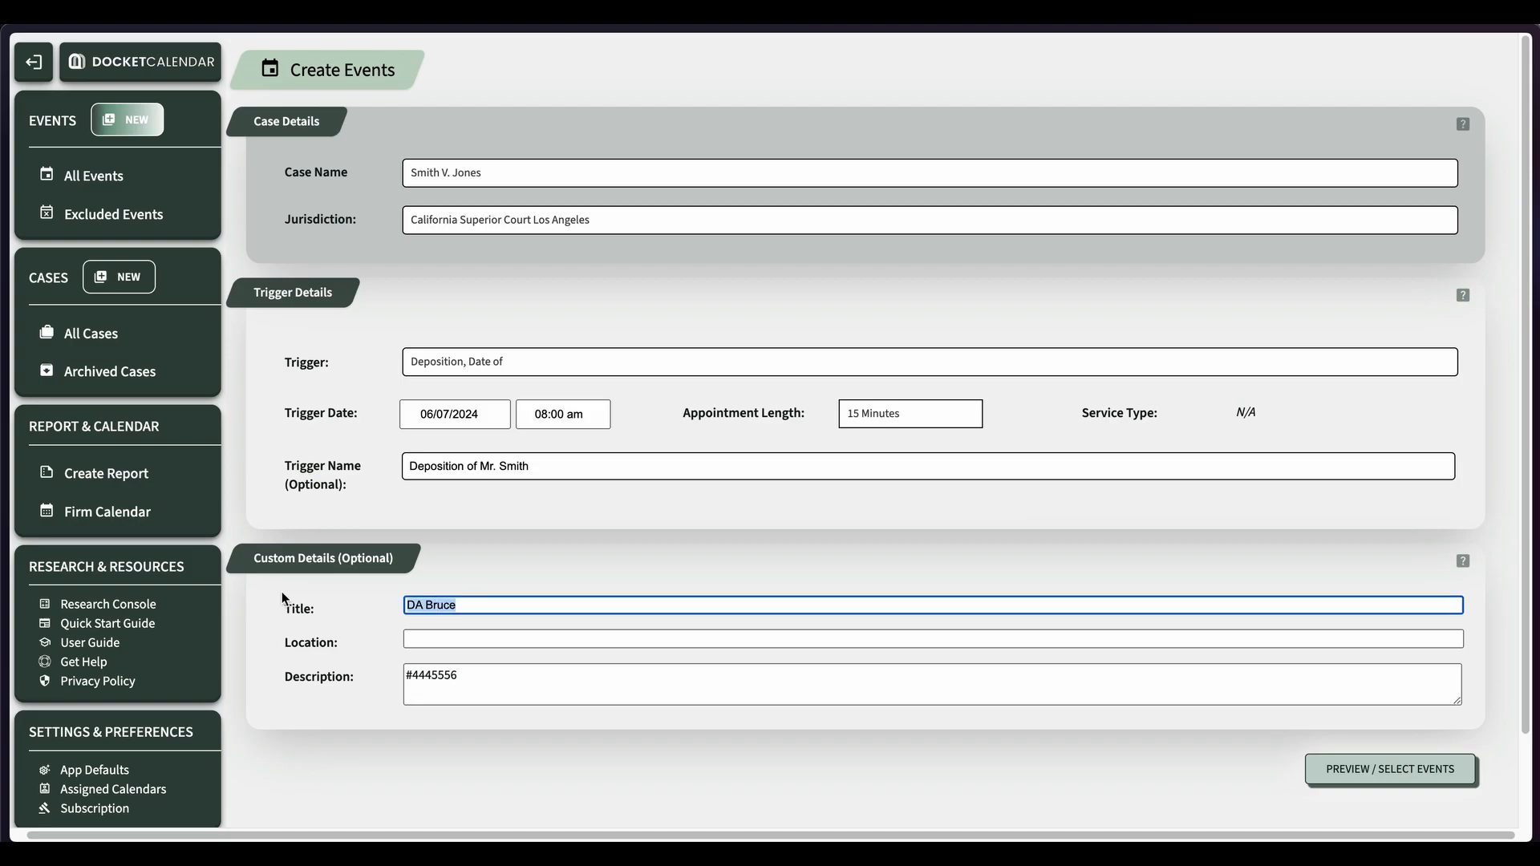
pyautogui.write('Smith De')
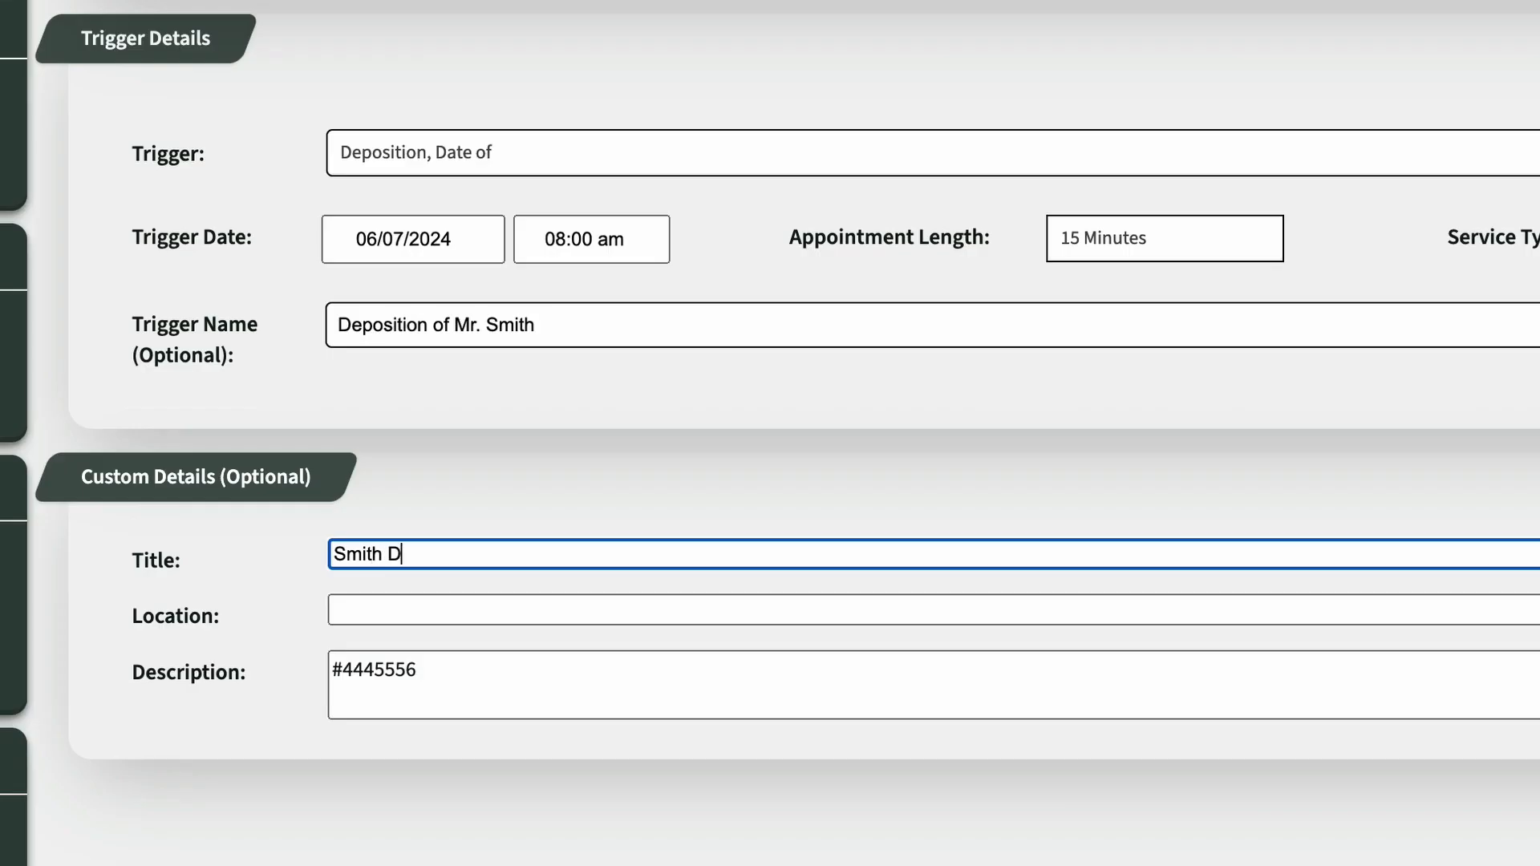
pyautogui.write('po')
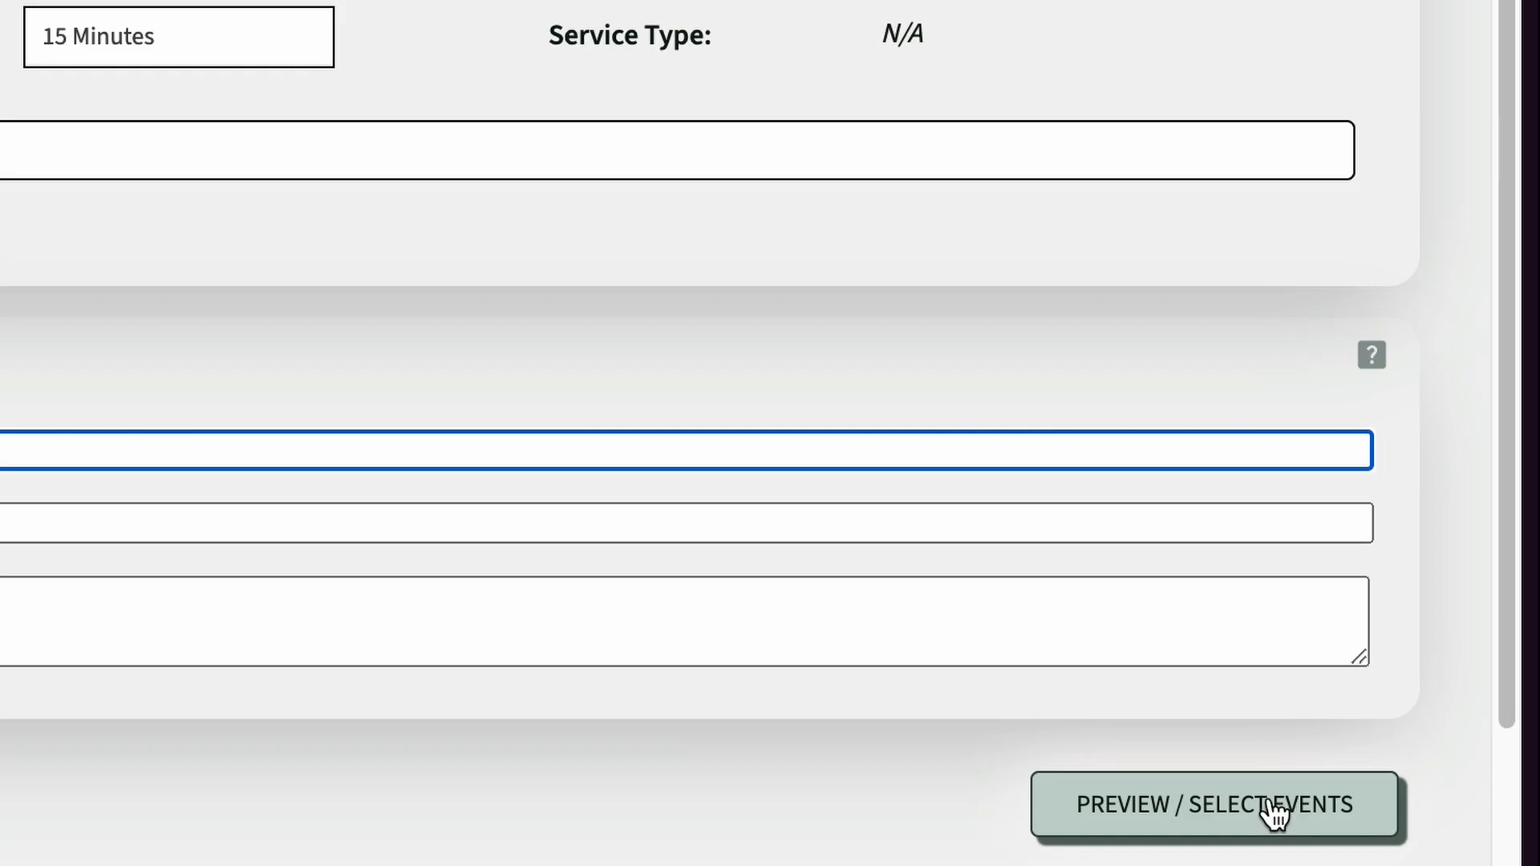
pyautogui.click(1417, 772)
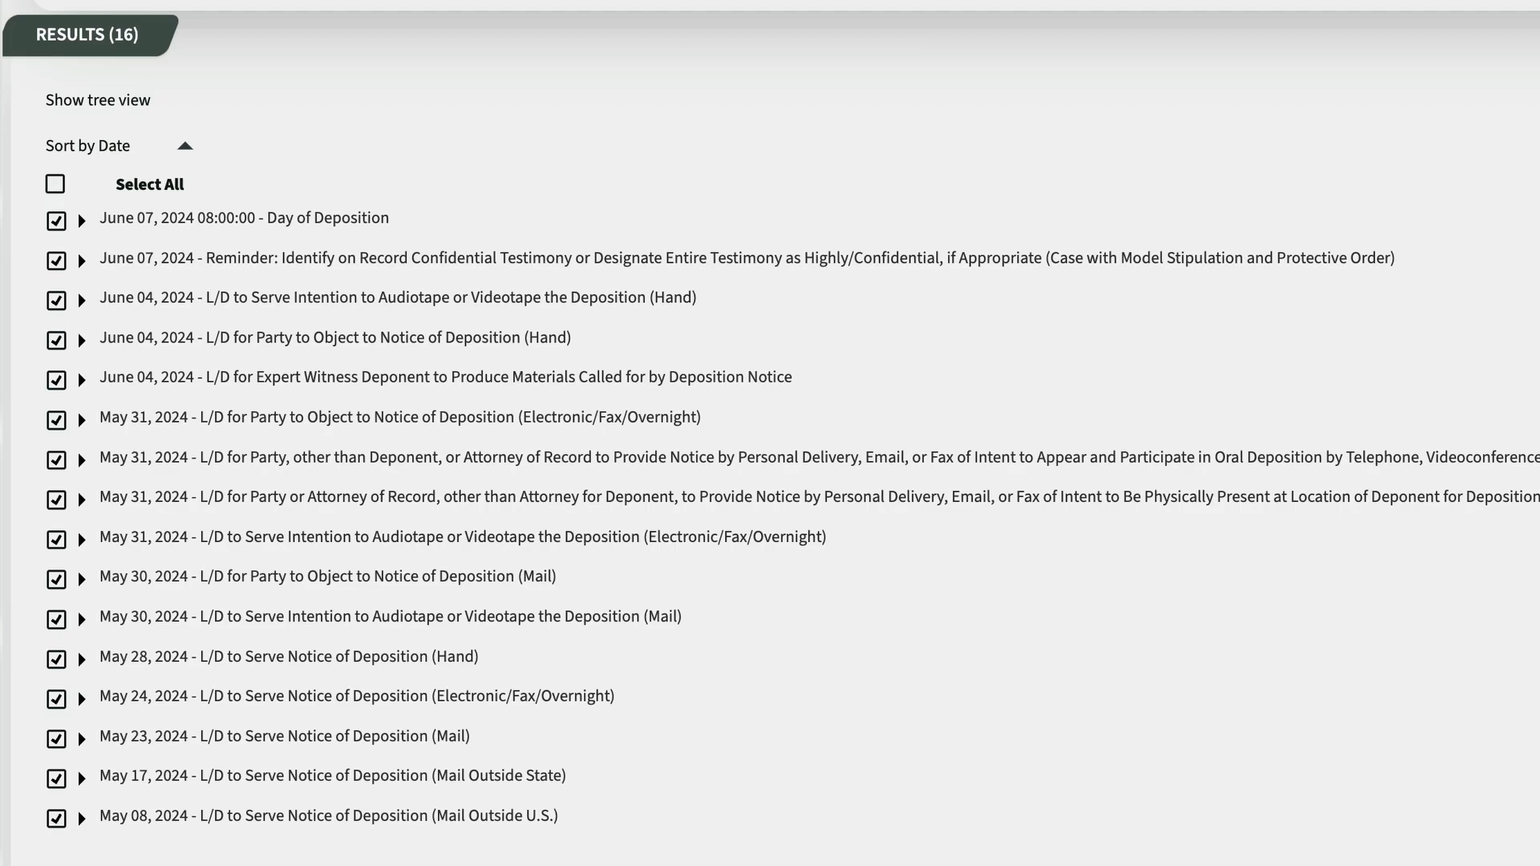
# Step: Exclude the (Hand) and (Electronic/Fax/Overnight) deadlines for Party to Object to Notice of Deposition, and continue to editing the events
pyautogui.click(82, 340)
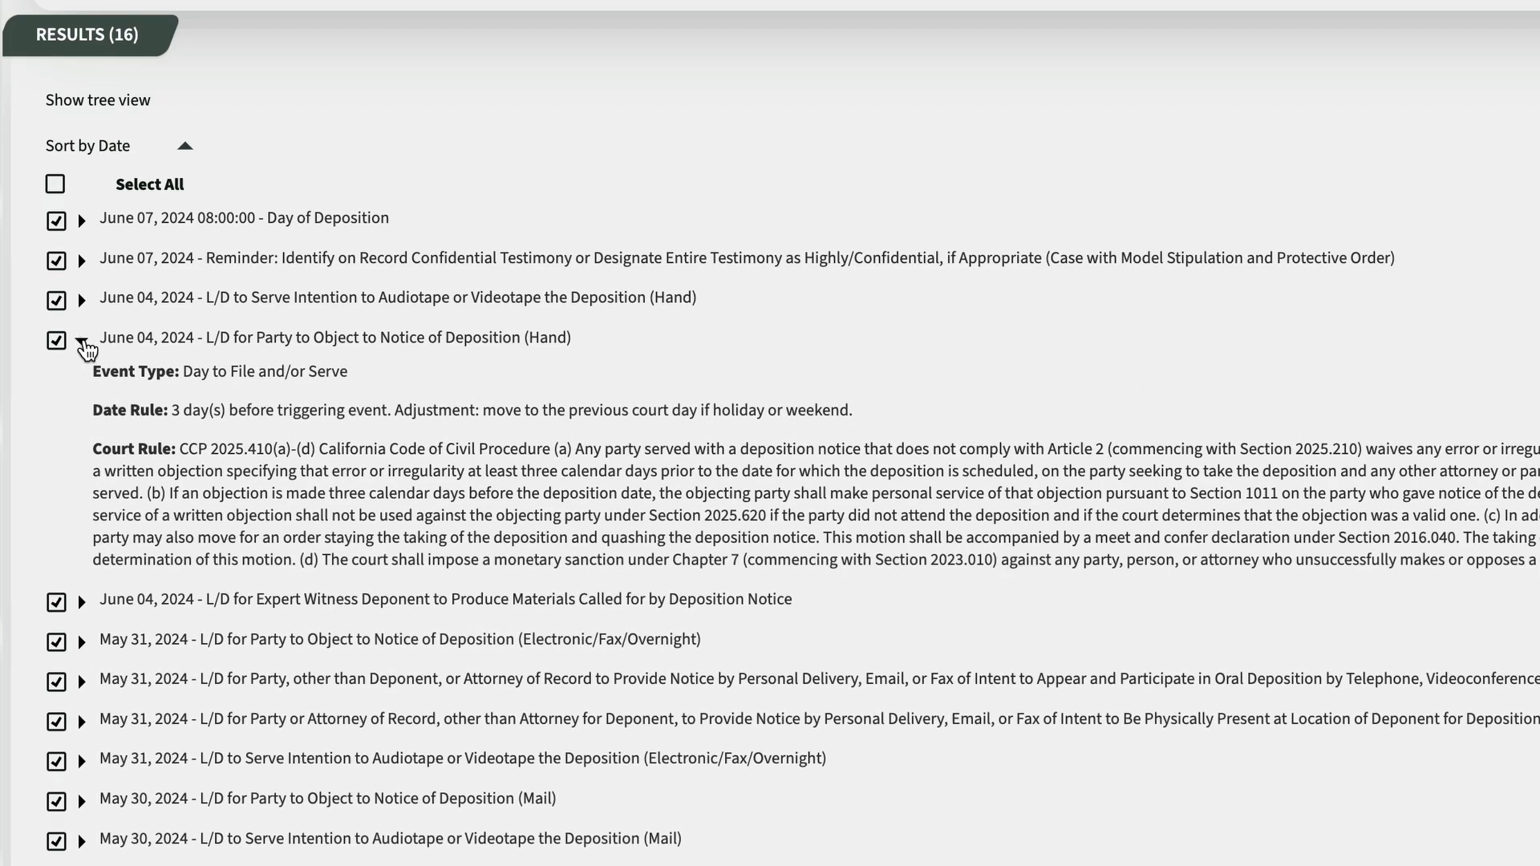
pyautogui.click(83, 342)
pyautogui.click(56, 340)
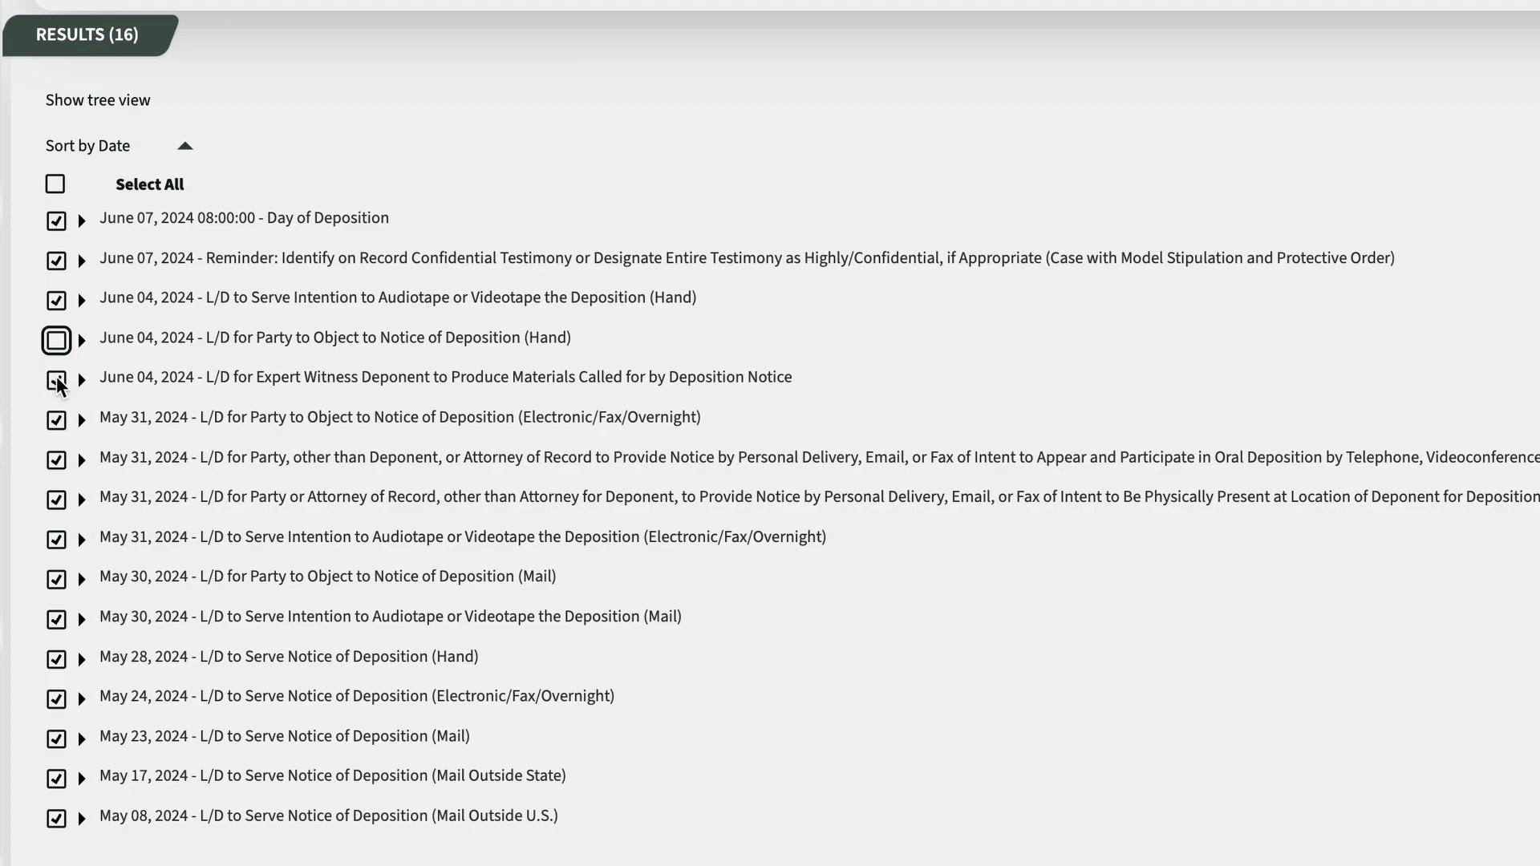
pyautogui.click(56, 420)
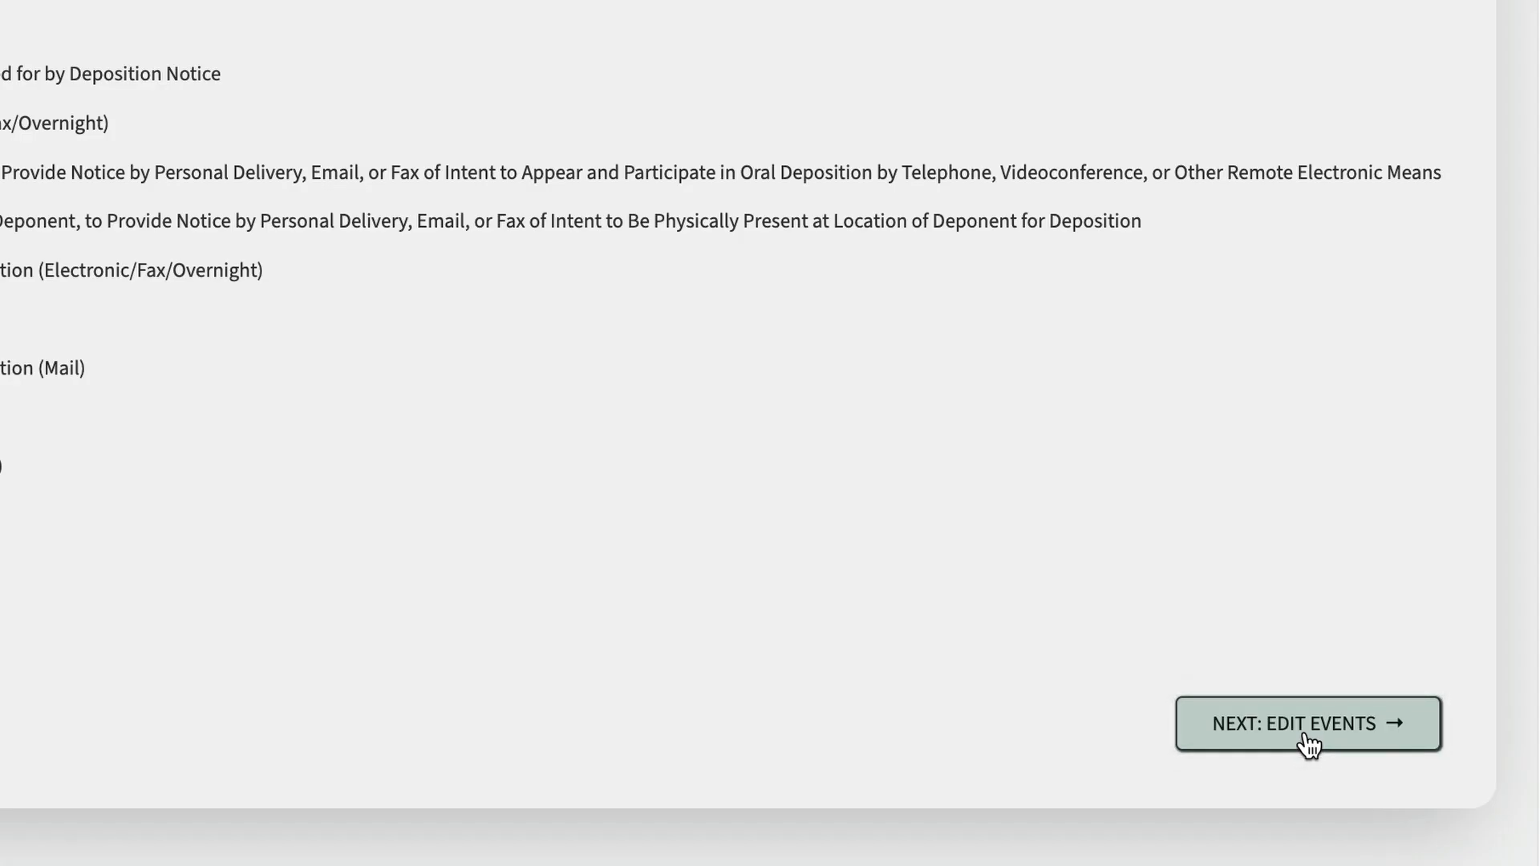
pyautogui.click(1308, 726)
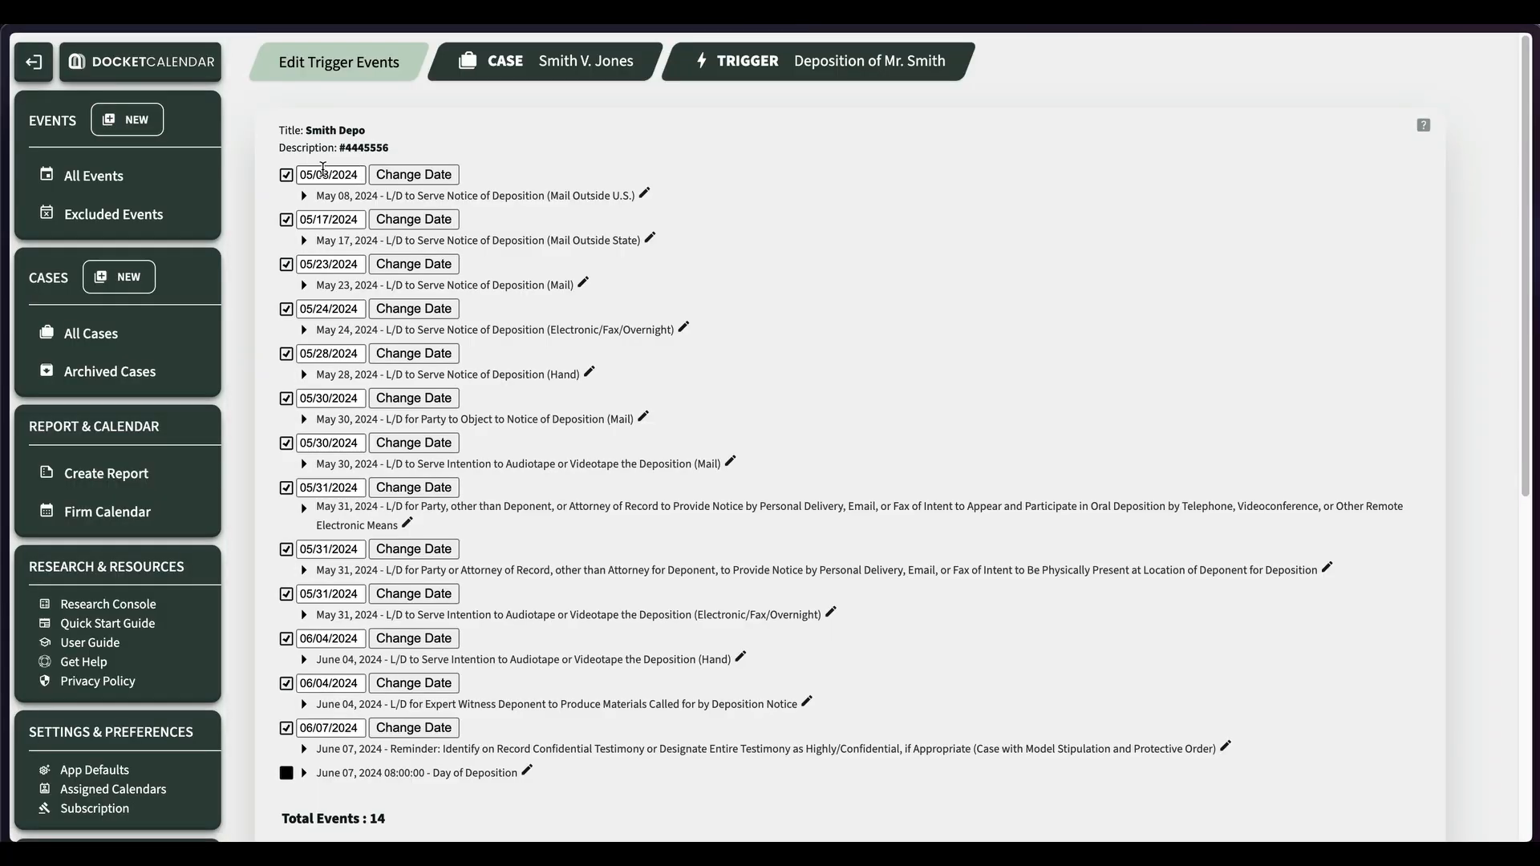
# Step: Change the date of the "L/D to Serve Notice of Deposition (Mail Outside U.S.)" event to 05/09/2024 and save it
pyautogui.click(323, 174)
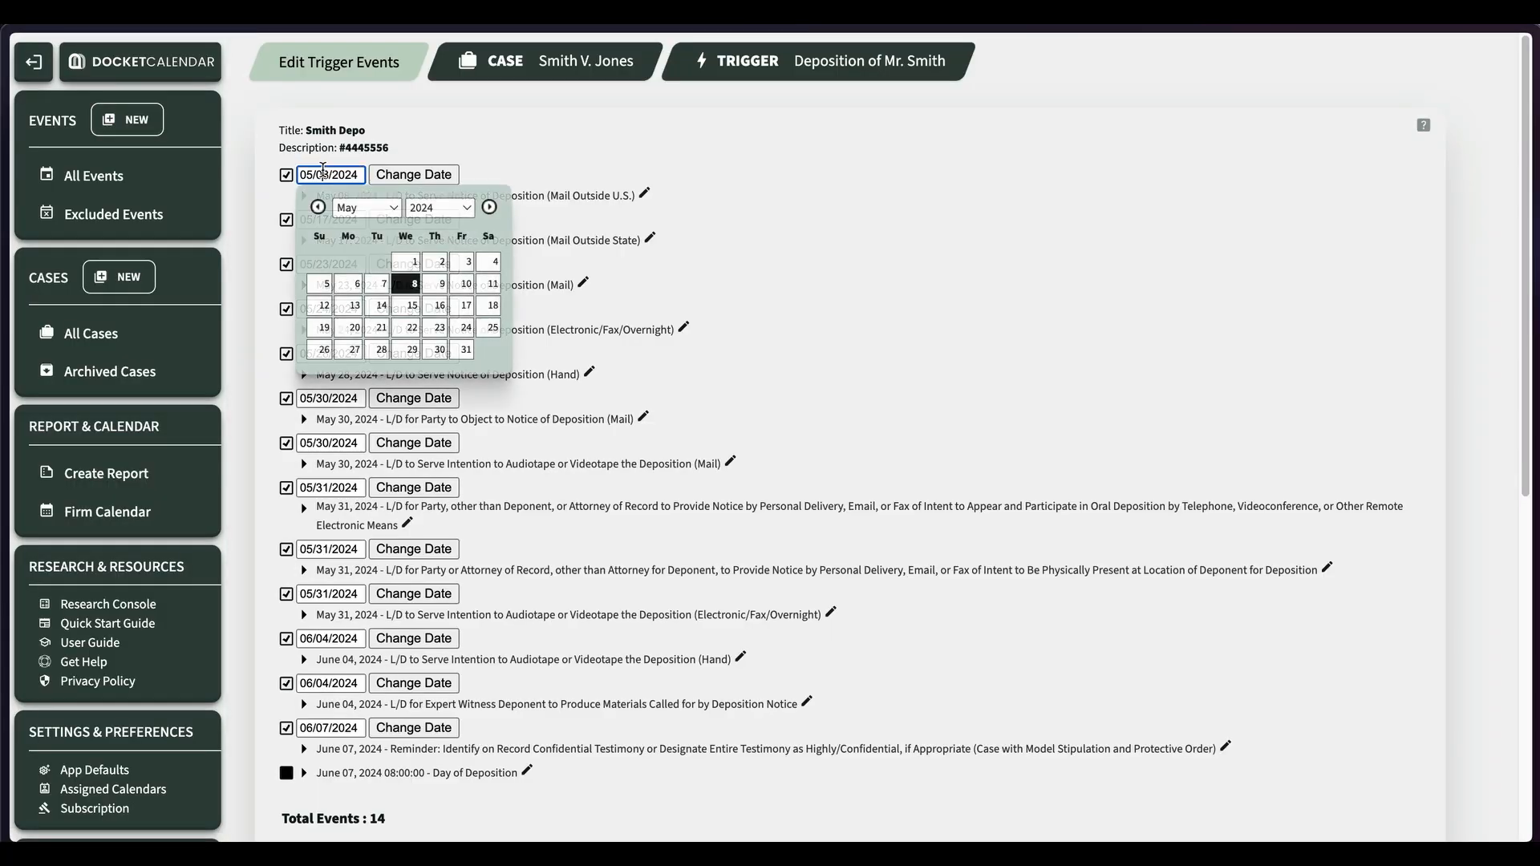
pyautogui.click(573, 491)
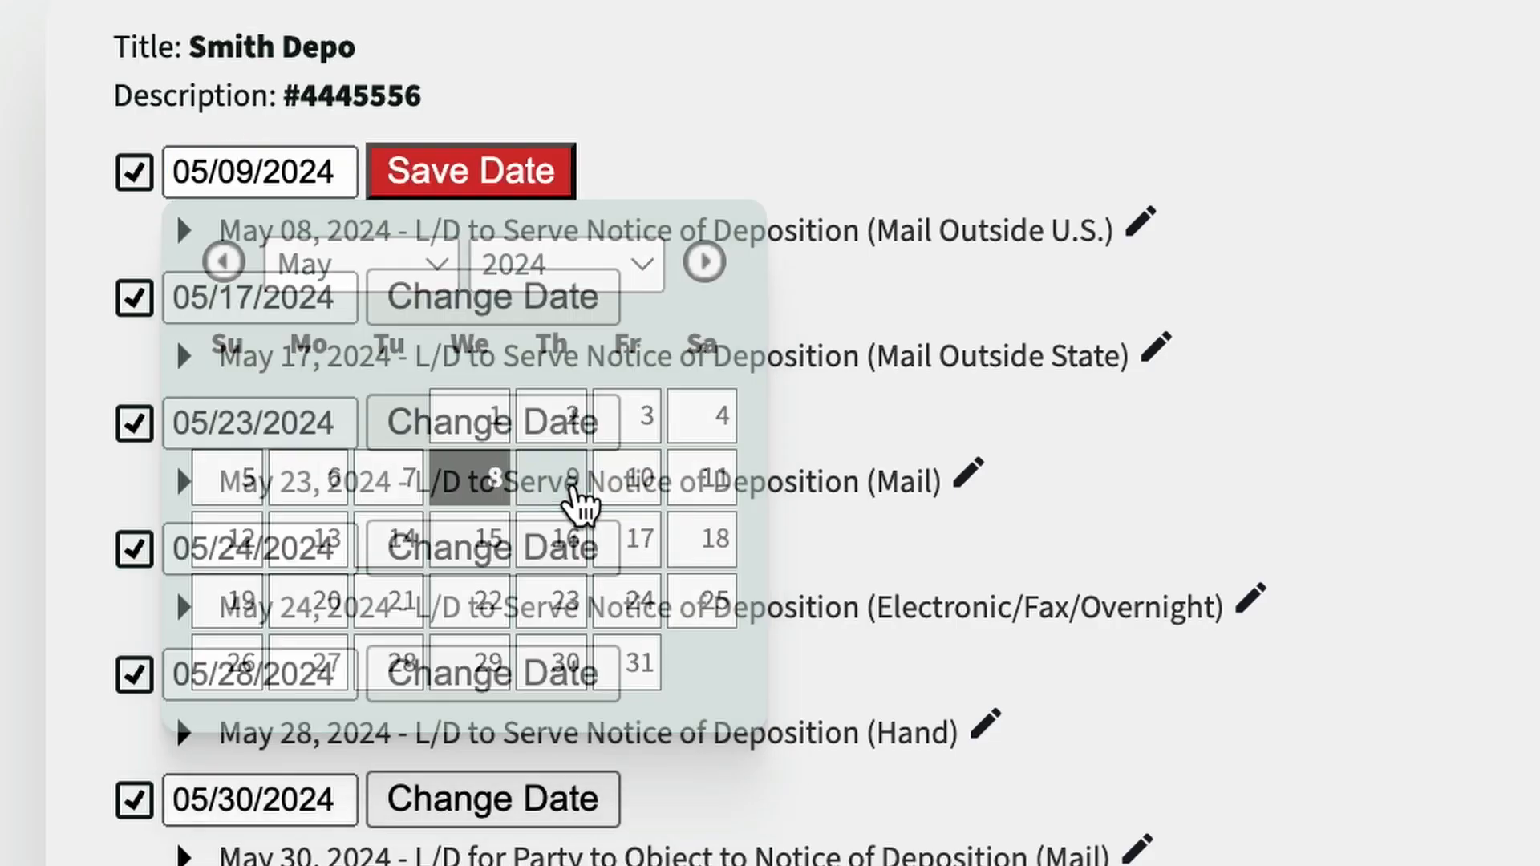
pyautogui.click(485, 192)
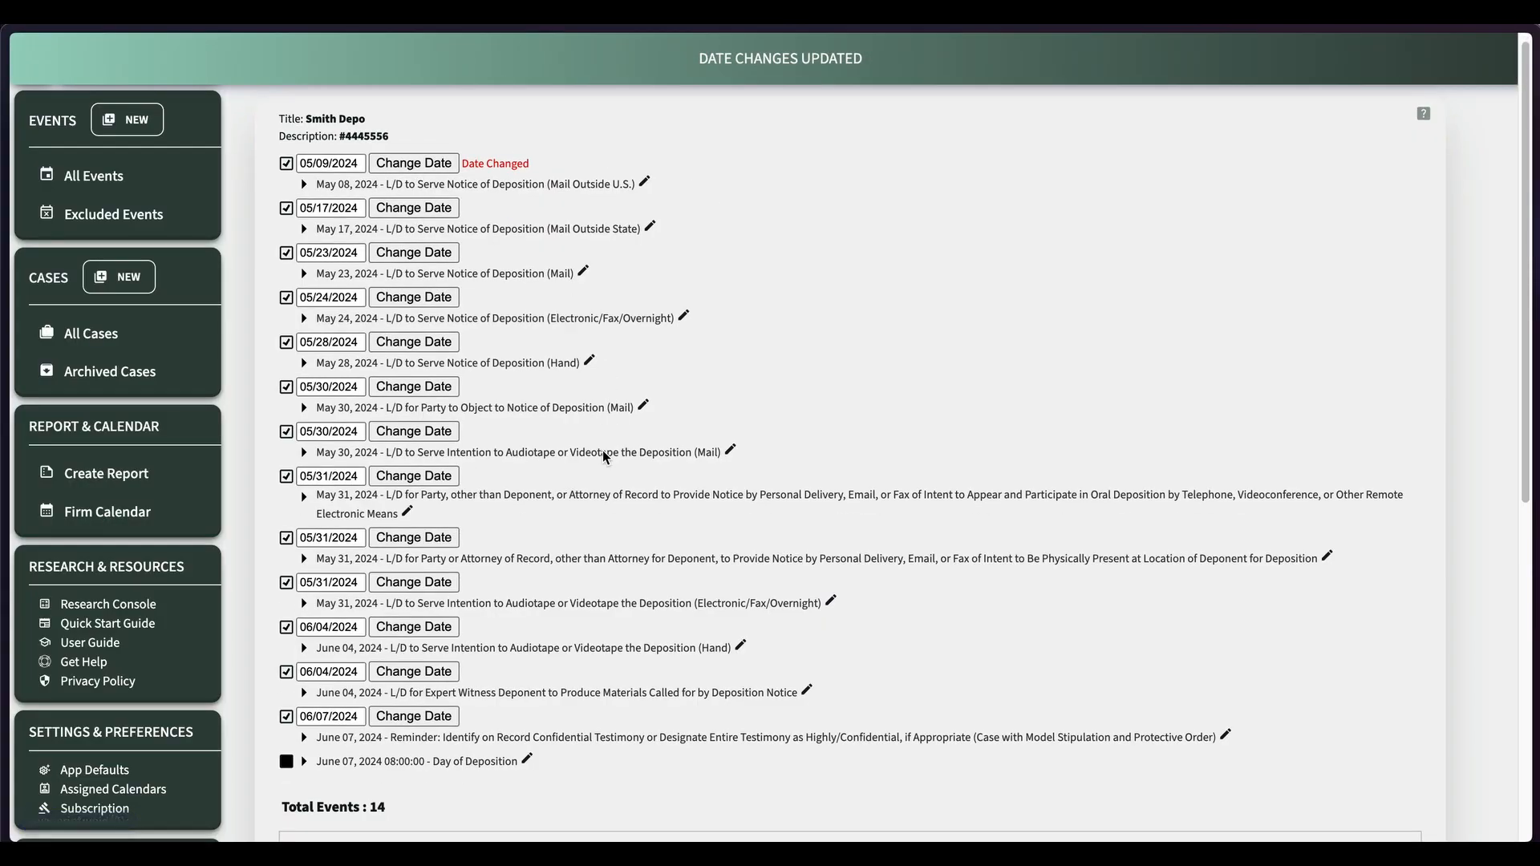
# Step: Rename the May 28 event to "L/D to Serve Notice of Deposition" by removing "(Hand)", and save the edit
pyautogui.click(595, 375)
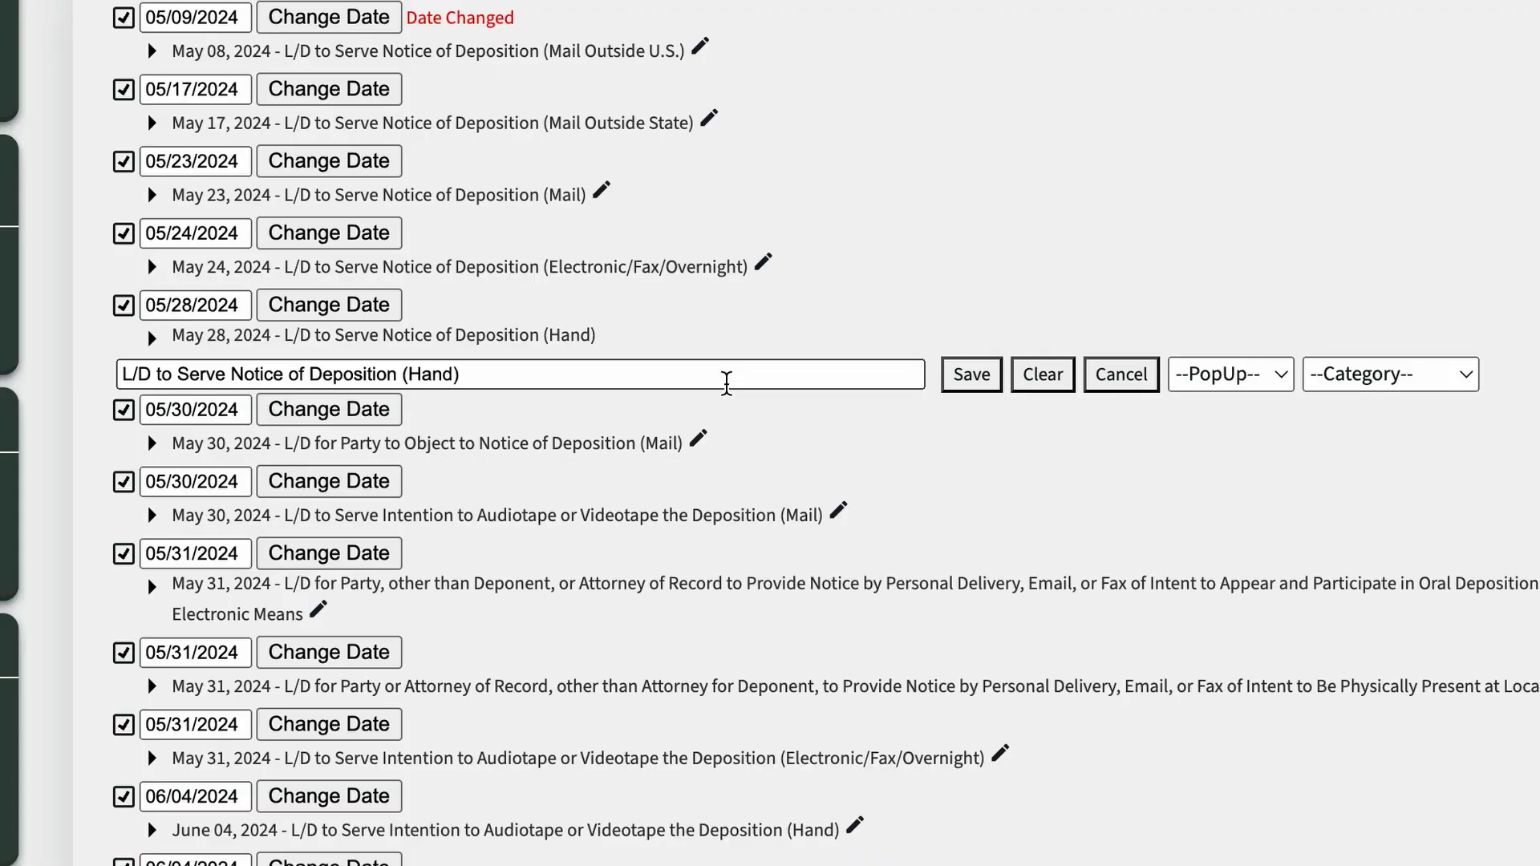
pyautogui.click(487, 394)
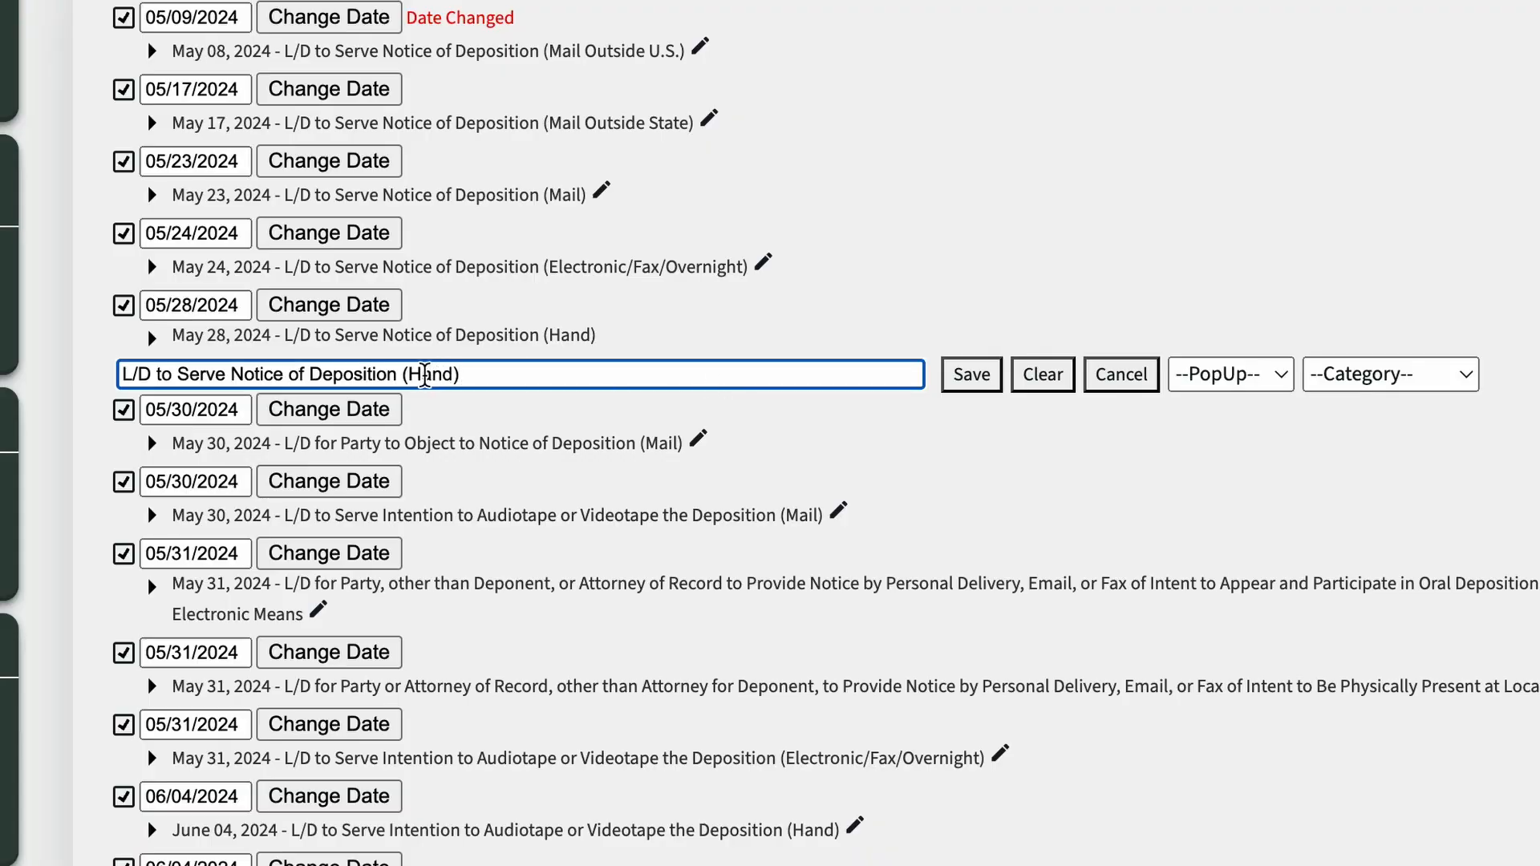
pyautogui.moveTo(401, 375); pyautogui.dragTo(518, 377)
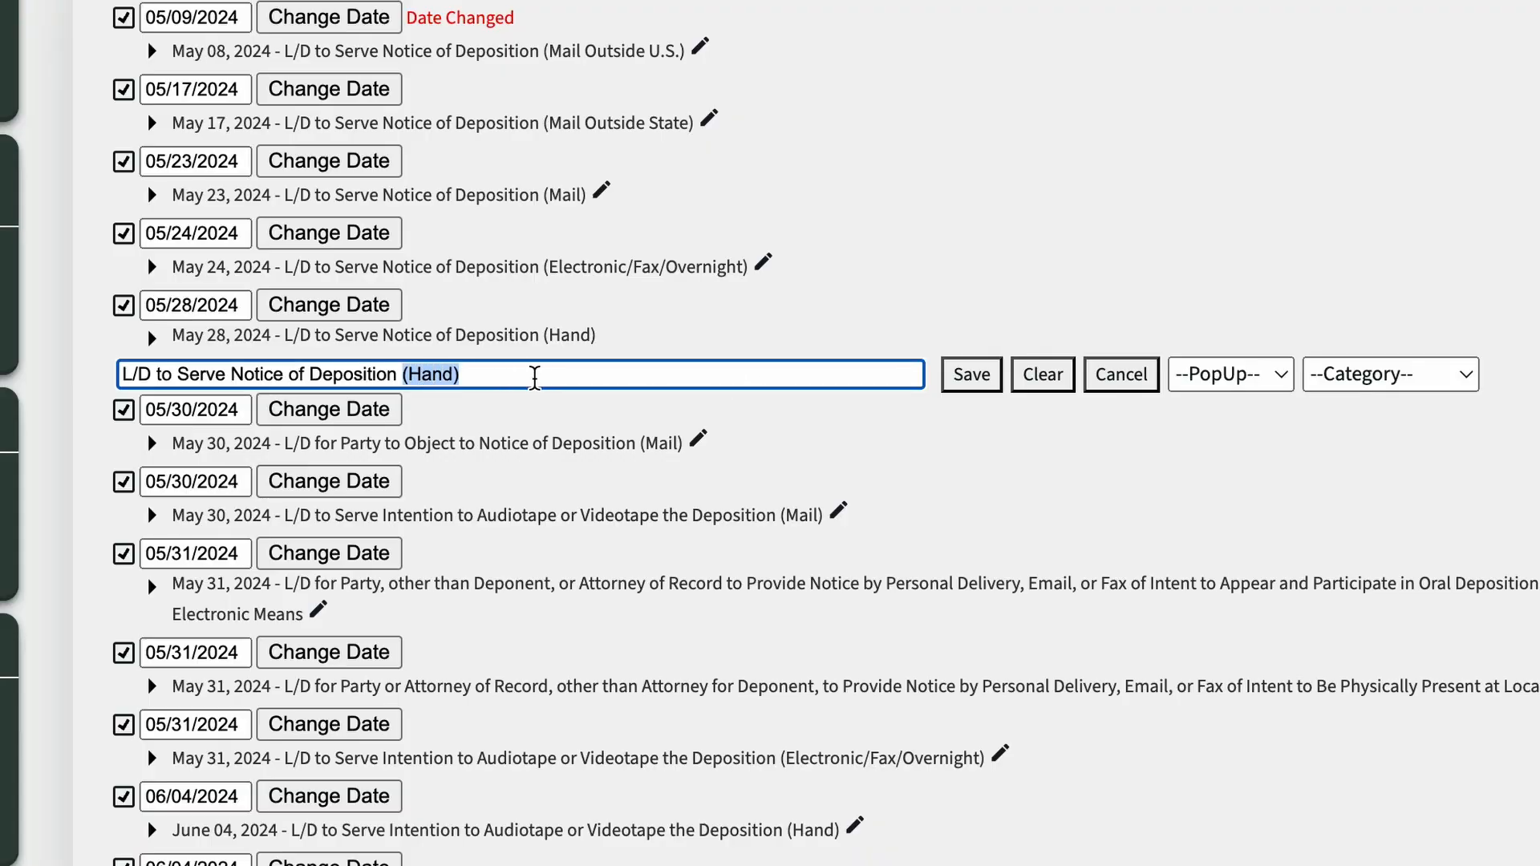
pyautogui.press('BackSpace')
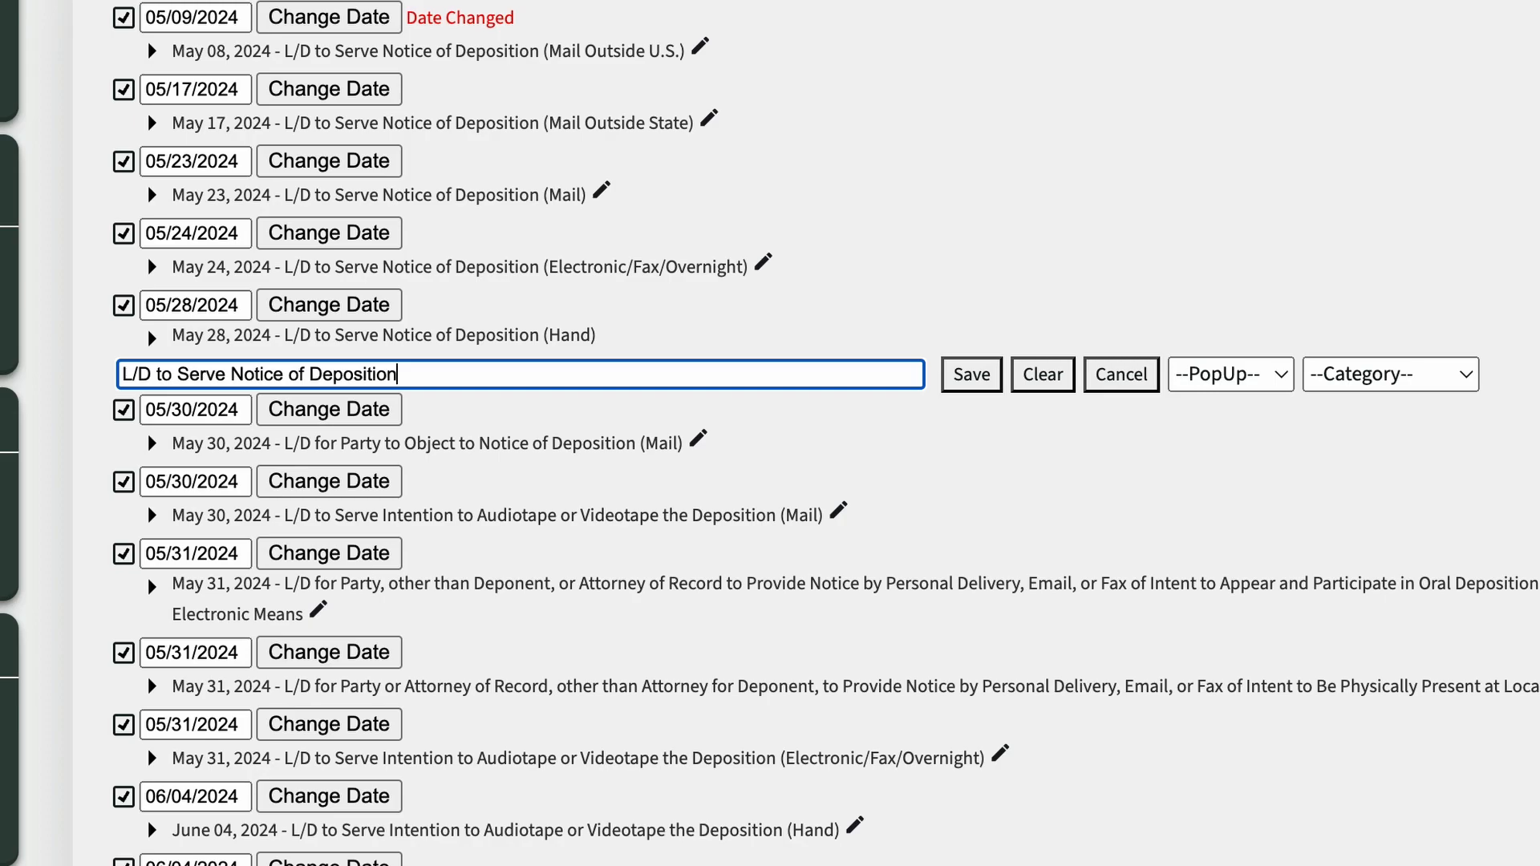
pyautogui.click(971, 374)
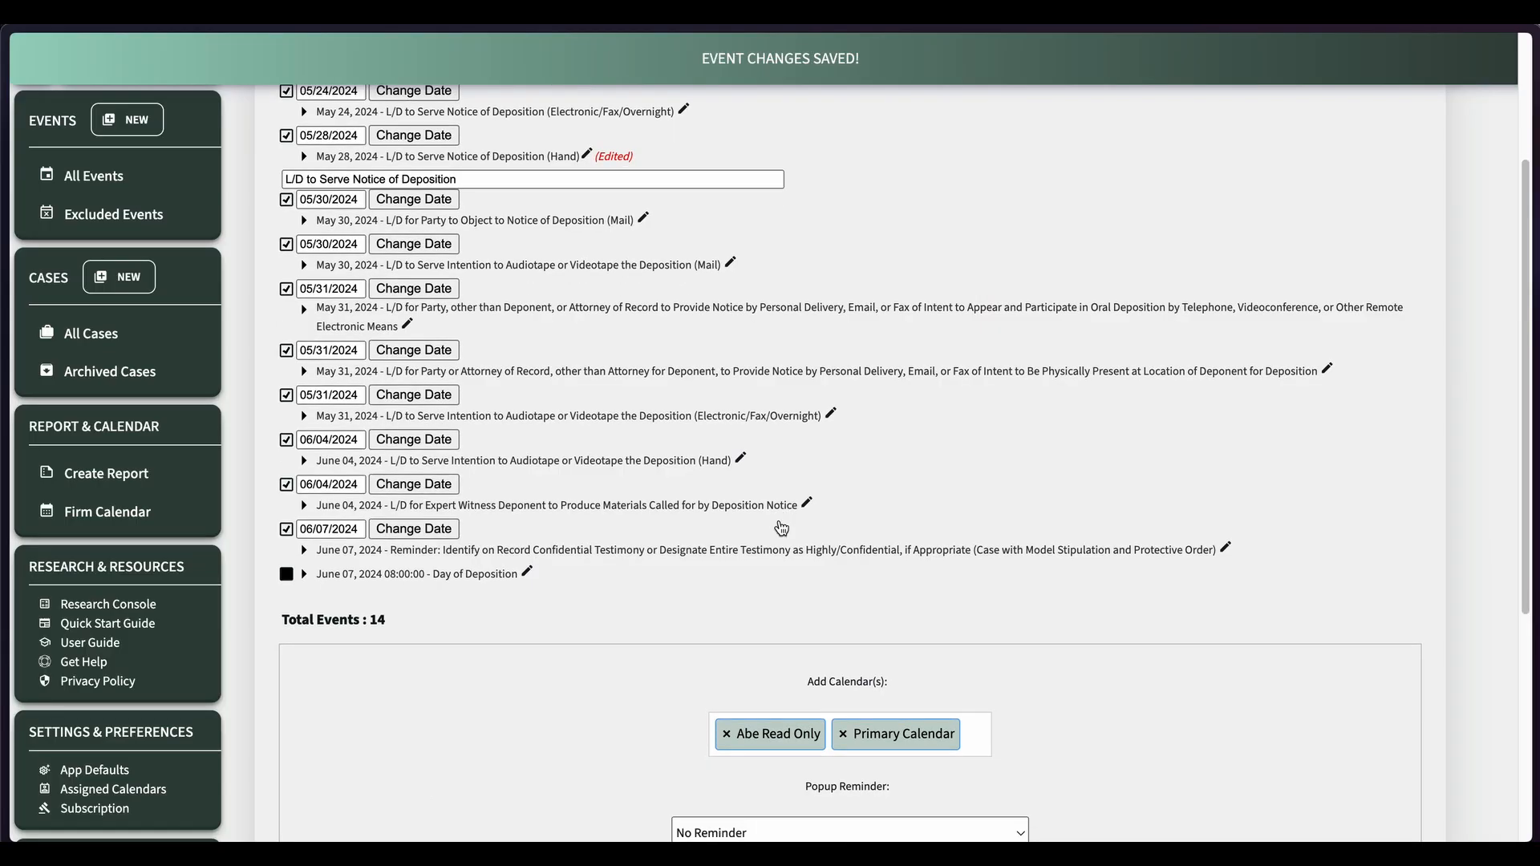
# Step: Add the selected deposition events to the assigned calendars without a popup reminder or category
pyautogui.scroll(-4, 780, 527)
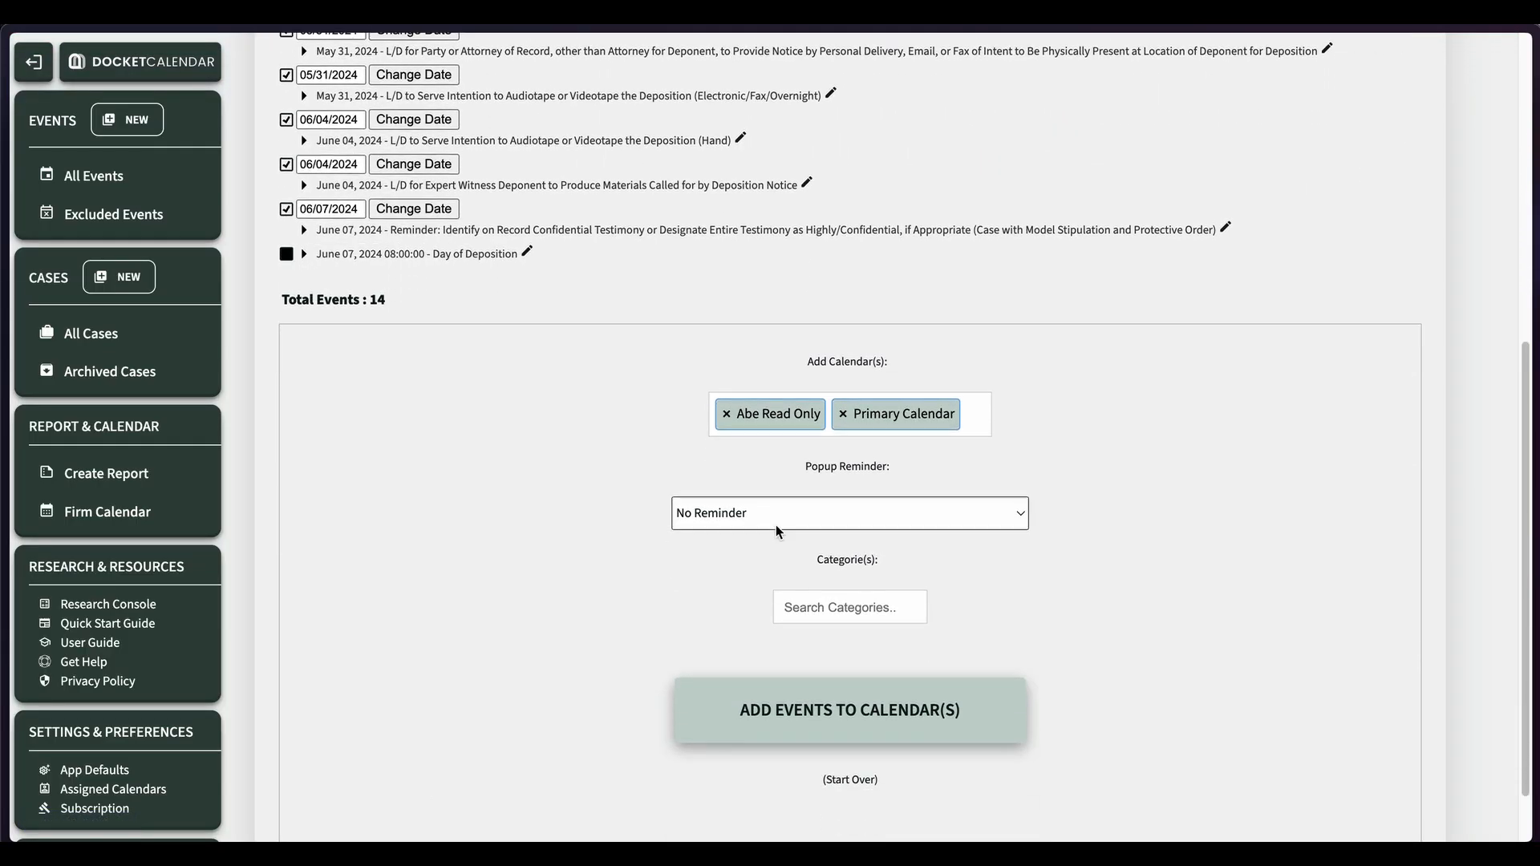
pyautogui.scroll(-1, 775, 531)
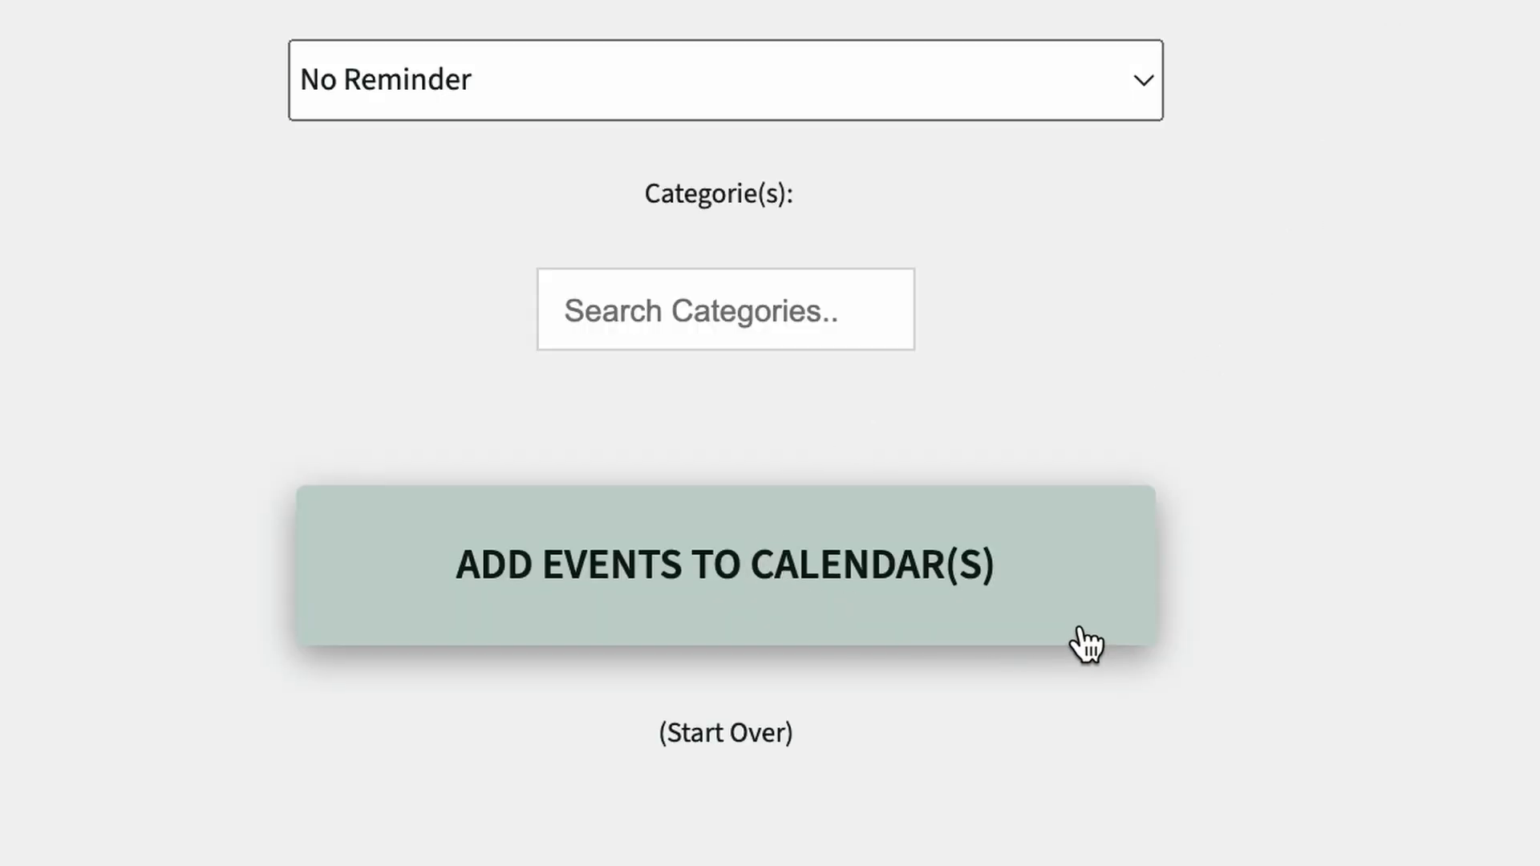
pyautogui.click(1084, 640)
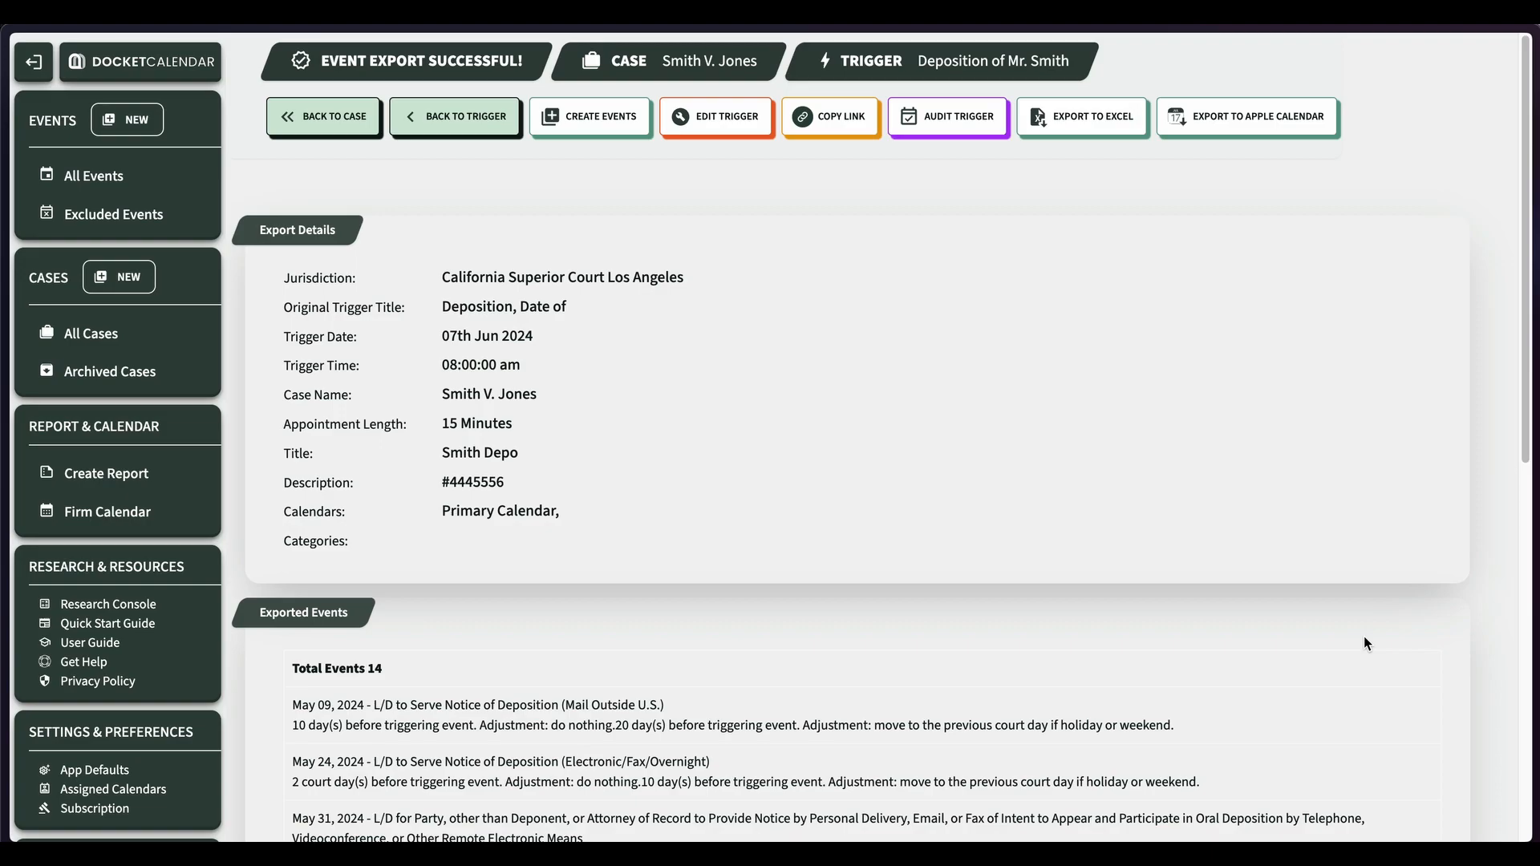
pyautogui.scroll(-1, 1002, 393)
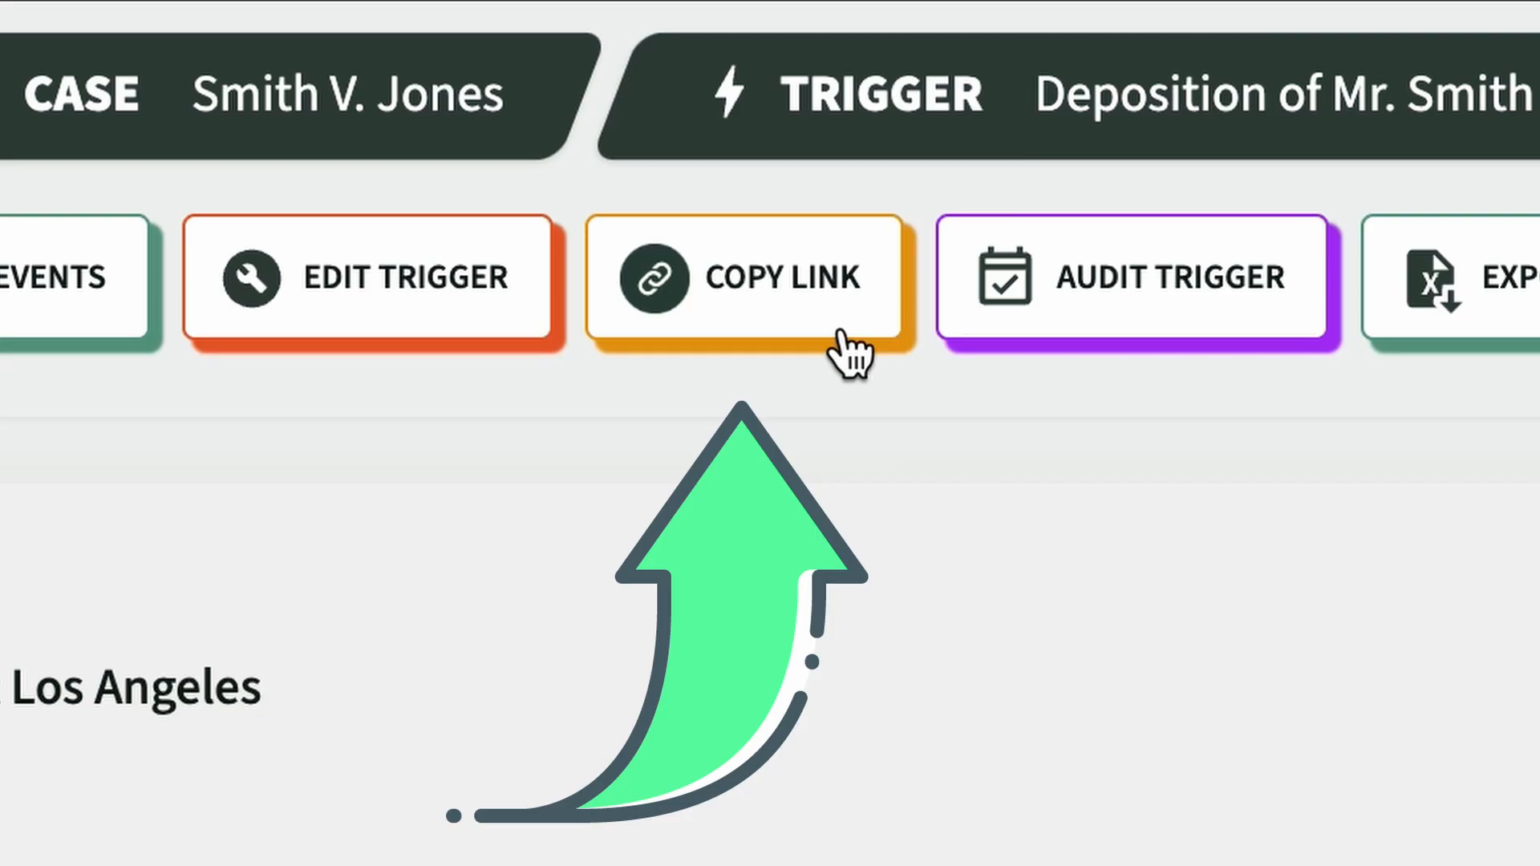
# Step: Copy the trigger's link and use it to search for the exported events in the Outlook calendar
pyautogui.click(841, 333)
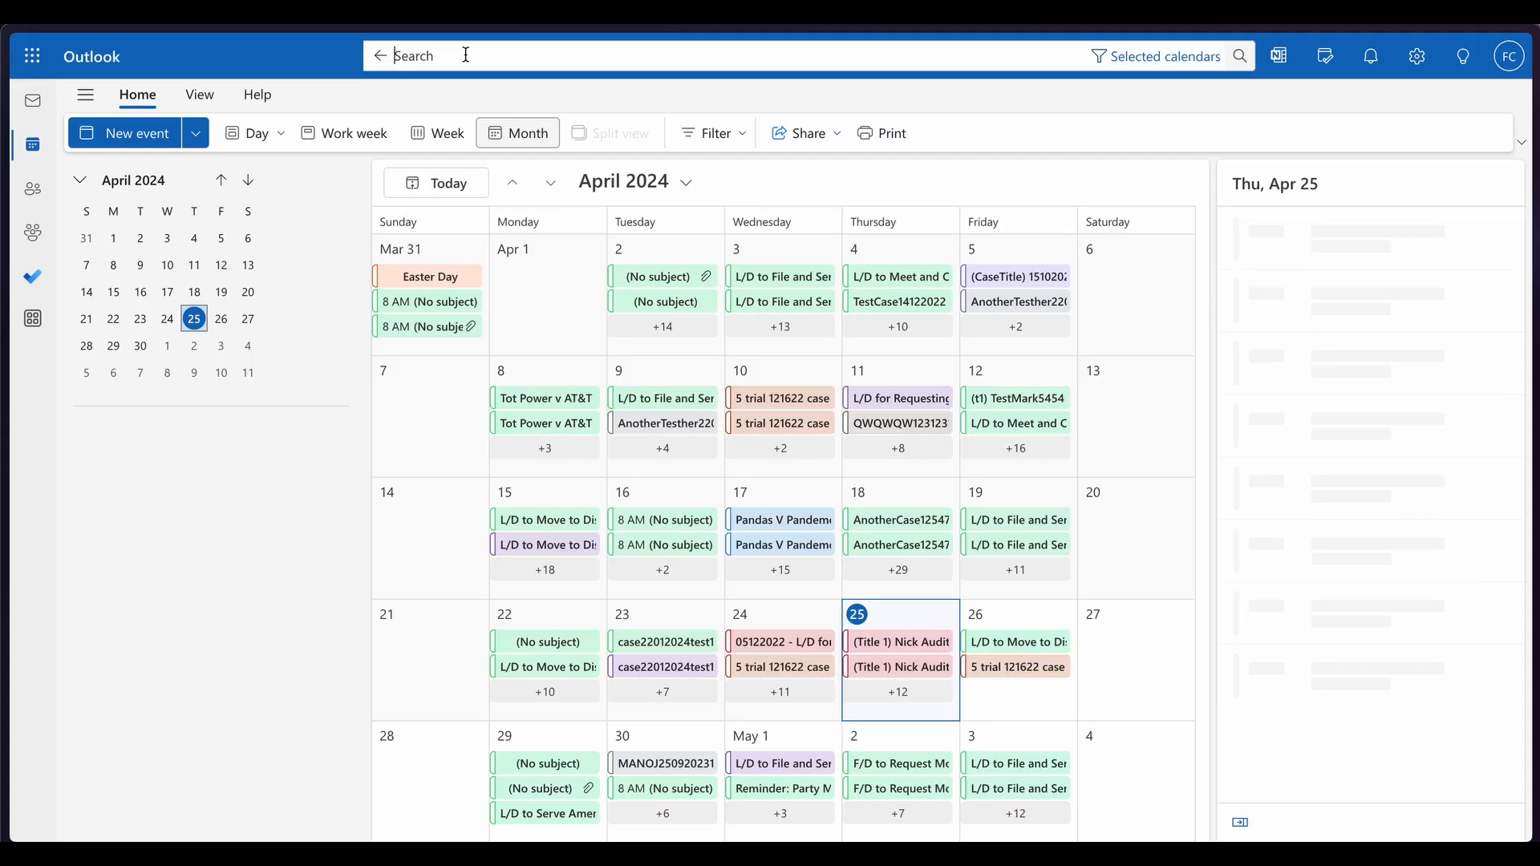
pyautogui.hotkey('ctrl', 'v')
pyautogui.press('Return')
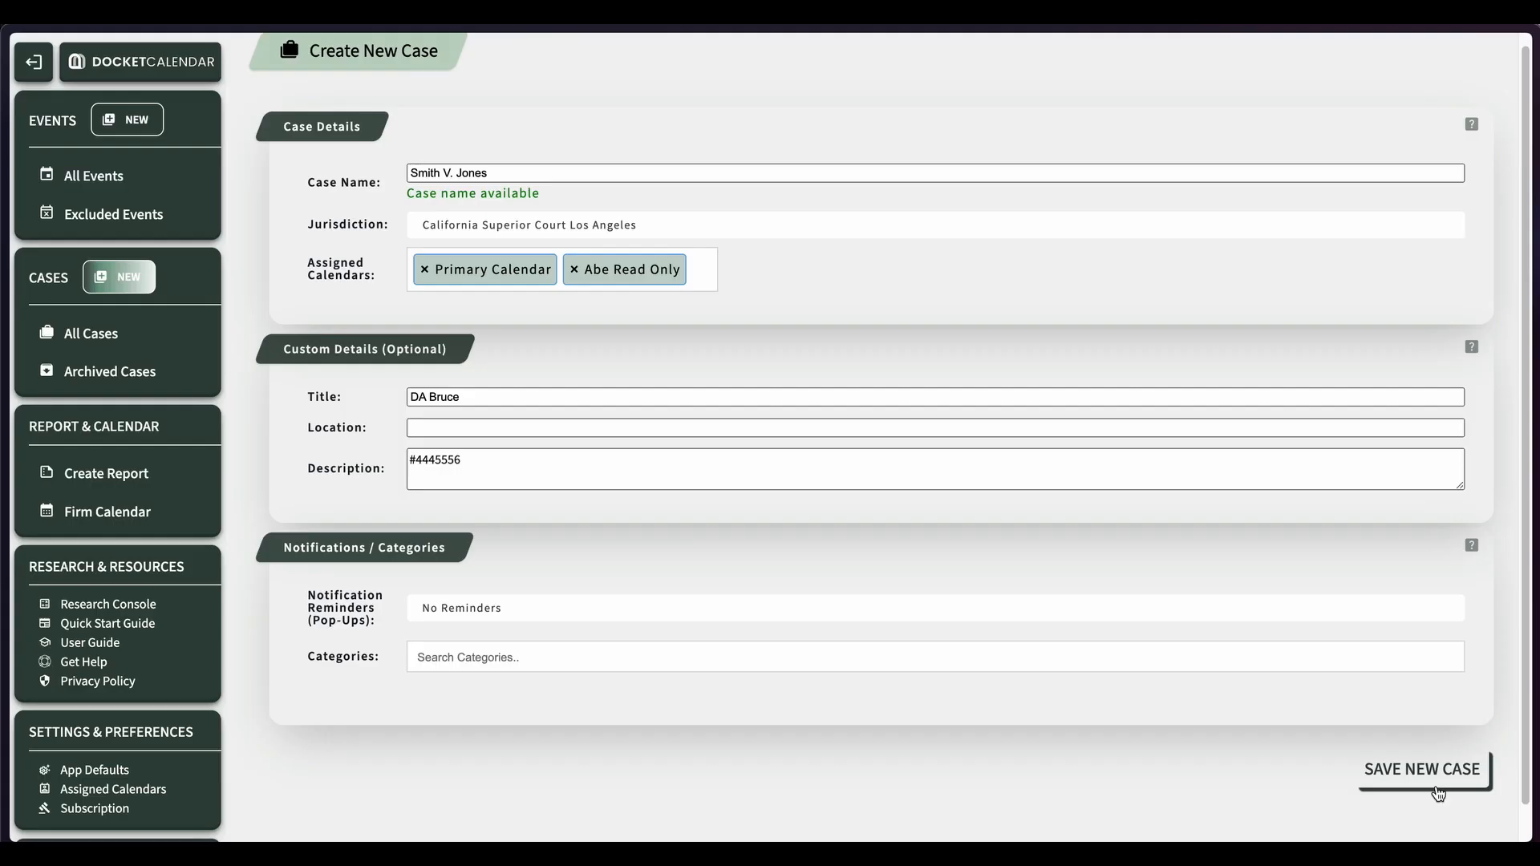
pyautogui.click(1436, 789)
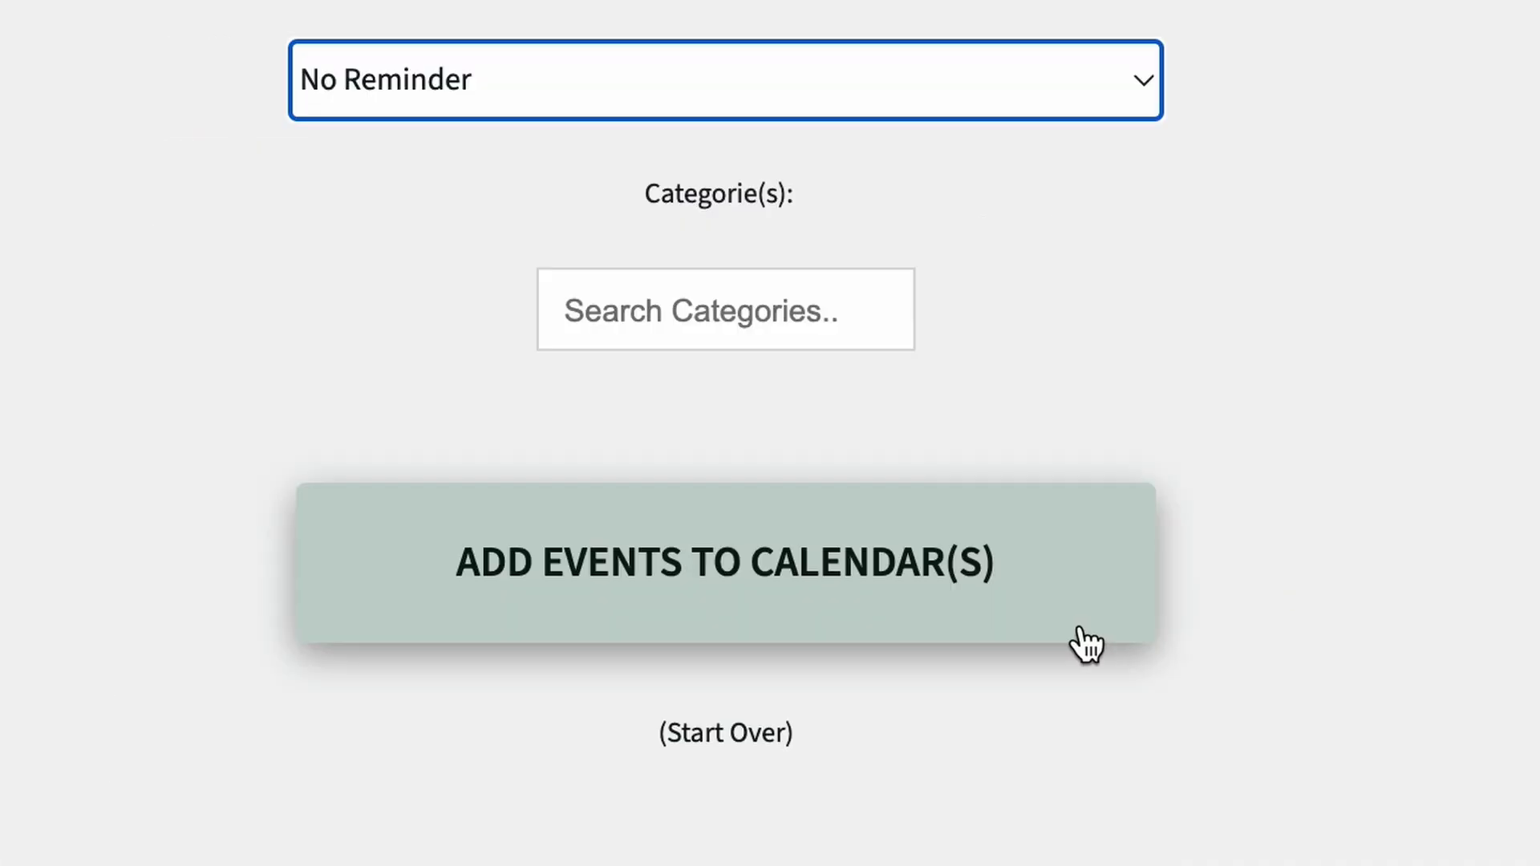
pyautogui.click(1074, 634)
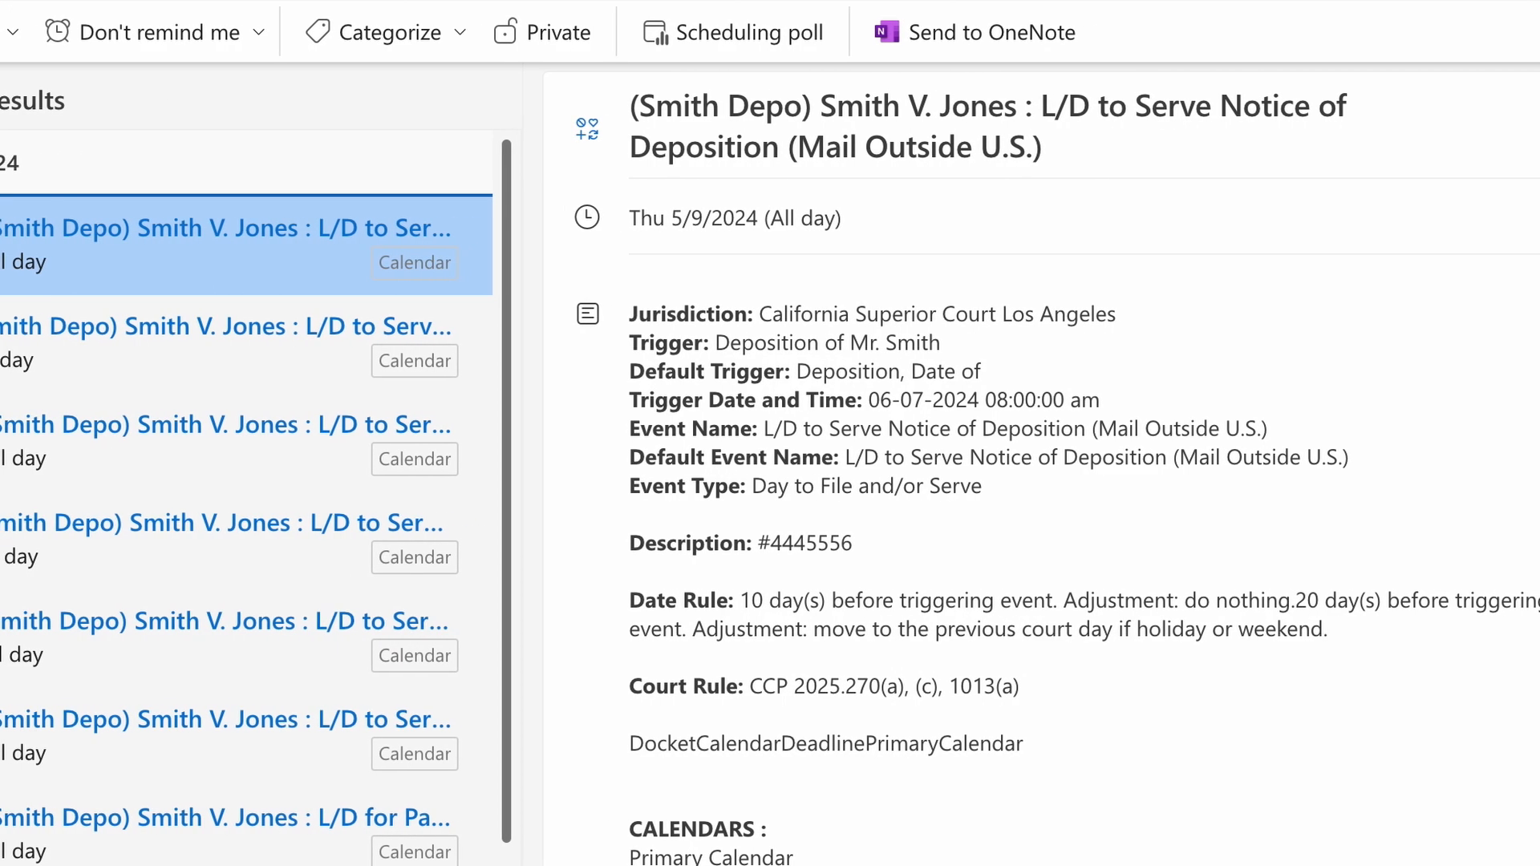